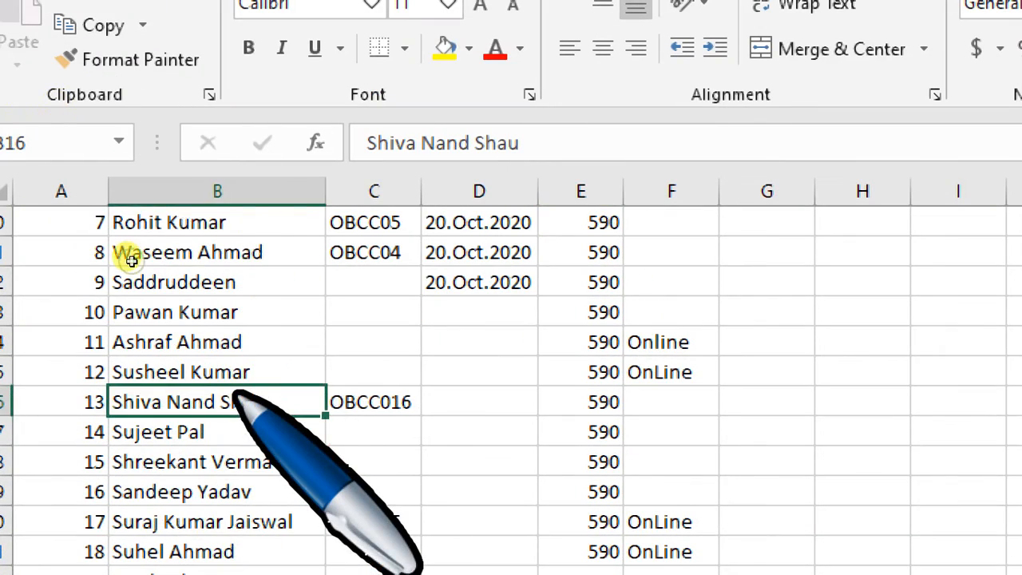
# - Draw an oval shape over columns E and F, spanning about rows 14 to 17
pyautogui.scroll(3, 131, 260)
pyautogui.scroll(-4, 131, 260)
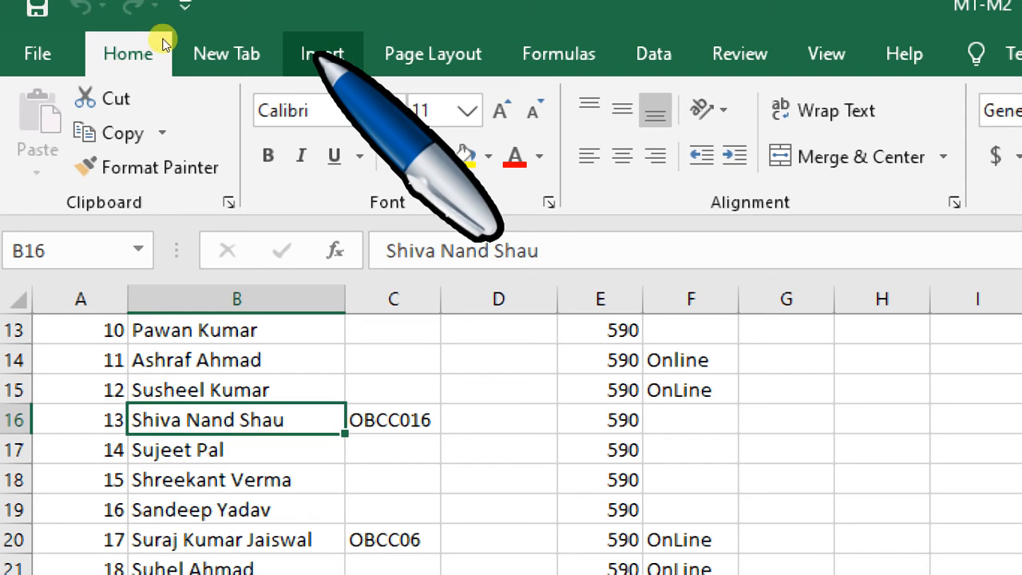
pyautogui.click(321, 56)
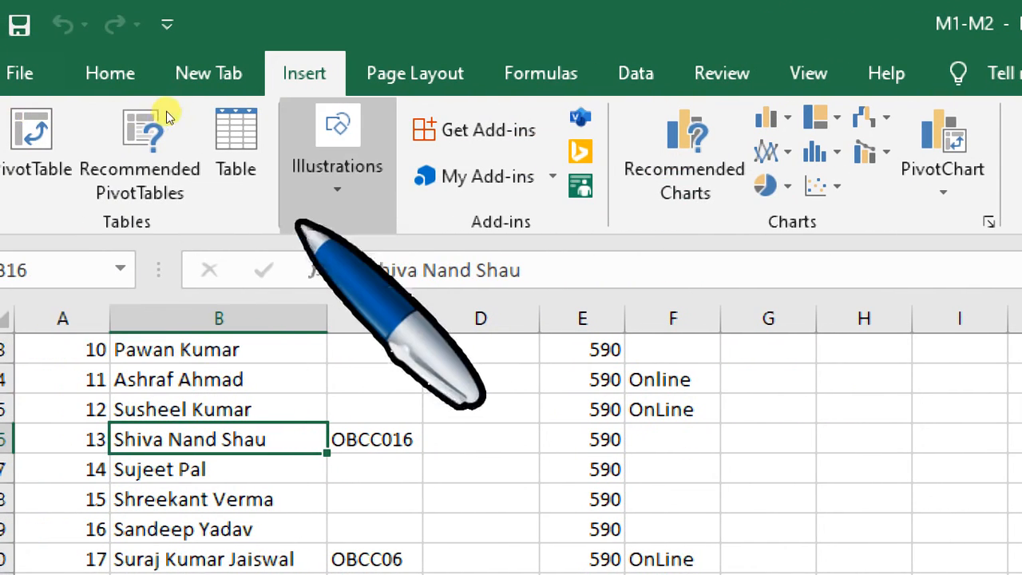
pyautogui.click(336, 192)
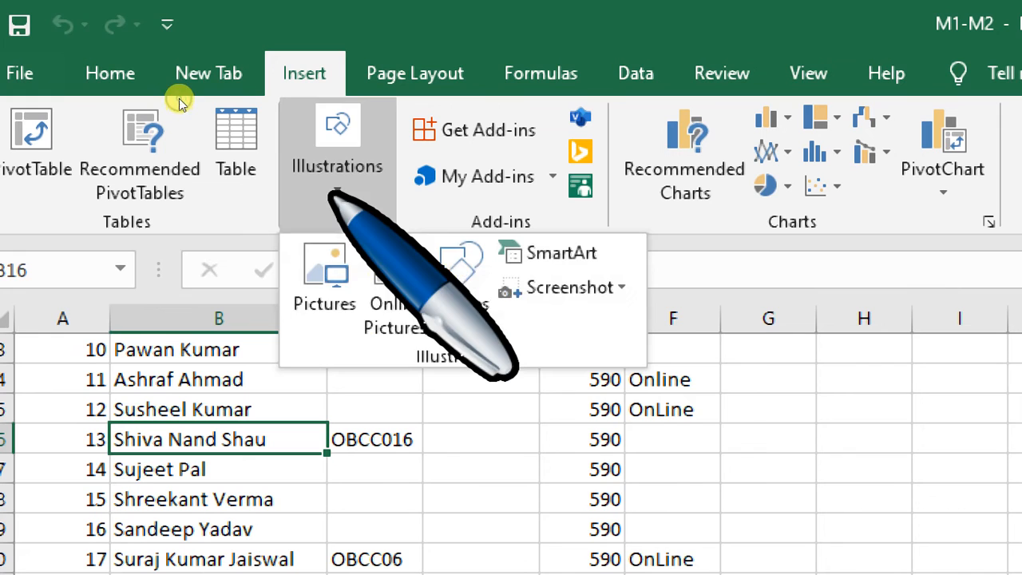
pyautogui.click(464, 295)
pyautogui.click(571, 390)
pyautogui.moveTo(547, 378); pyautogui.dragTo(692, 490)
pyautogui.moveTo(693, 493)
pyautogui.mouseDown()
pyautogui.moveTo(724, 522)
pyautogui.moveTo(718, 536)
pyautogui.mouseUp()
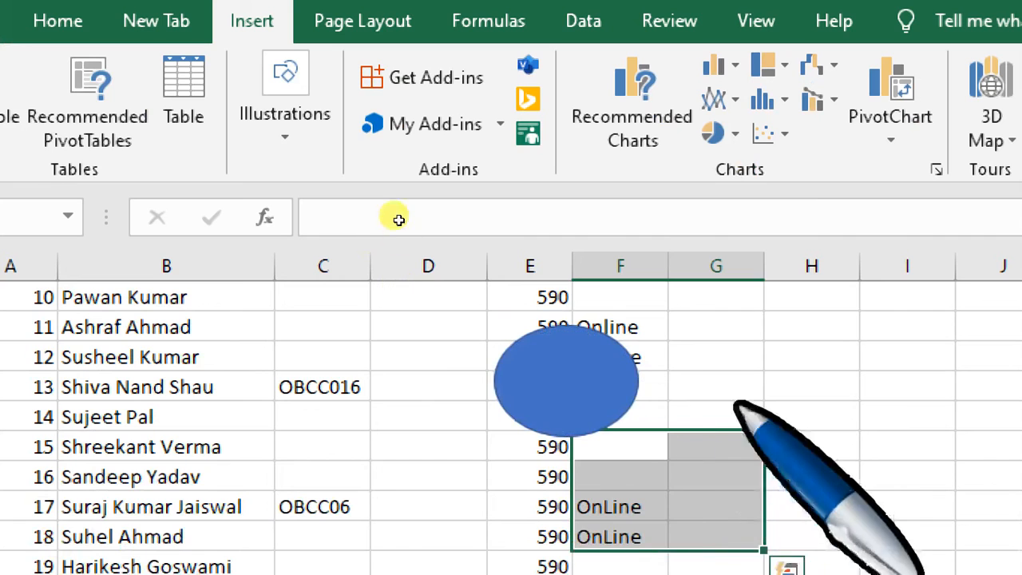
# - Insert a picture of a SanDisk USB flash drive into the worksheet
pyautogui.click(399, 326)
pyautogui.click(300, 128)
pyautogui.press('Escape')
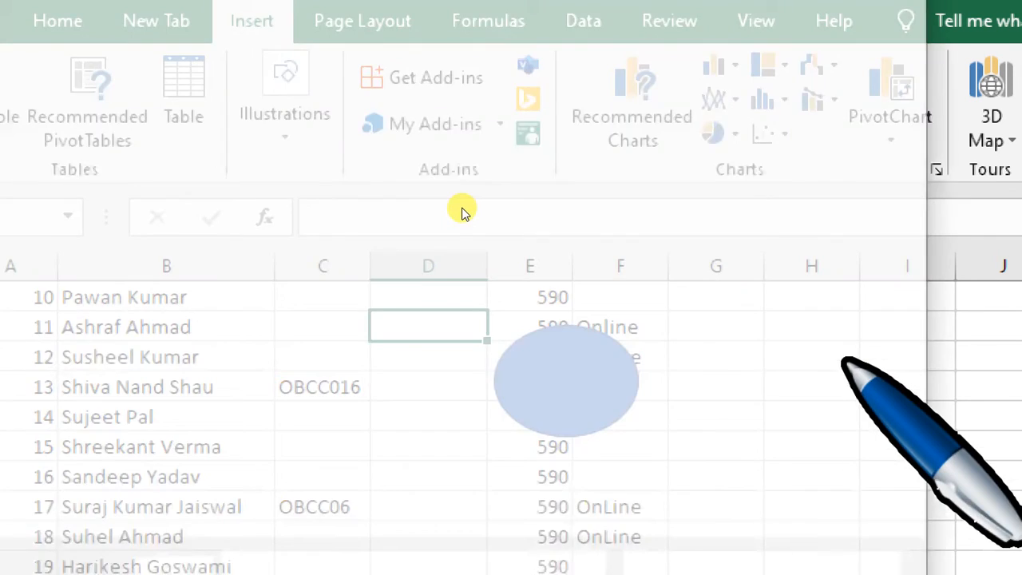
pyautogui.doubleClick(473, 372)
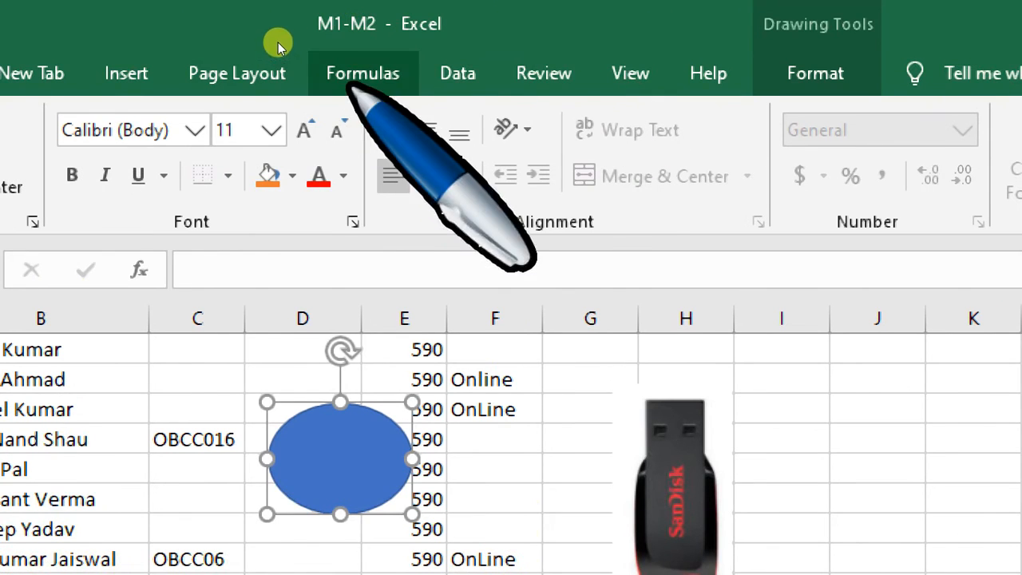
# - Apply the Facet theme to the workbook
pyautogui.click(233, 73)
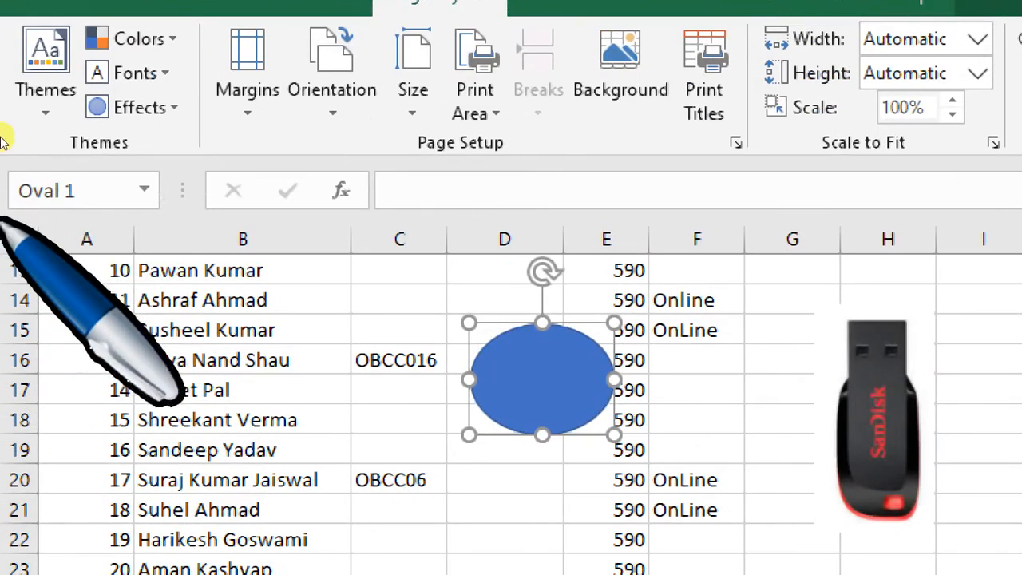
pyautogui.click(24, 97)
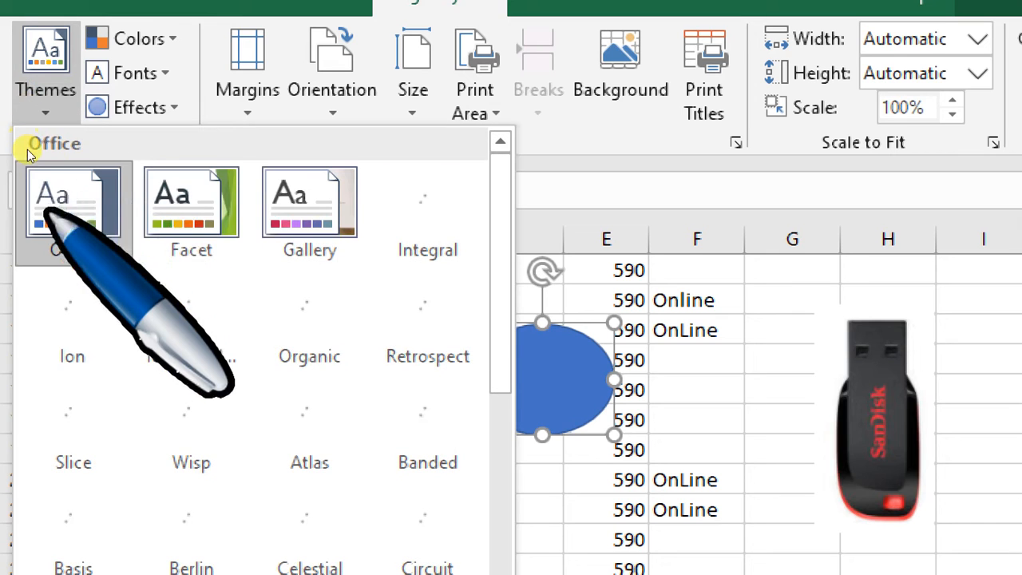
pyautogui.click(188, 170)
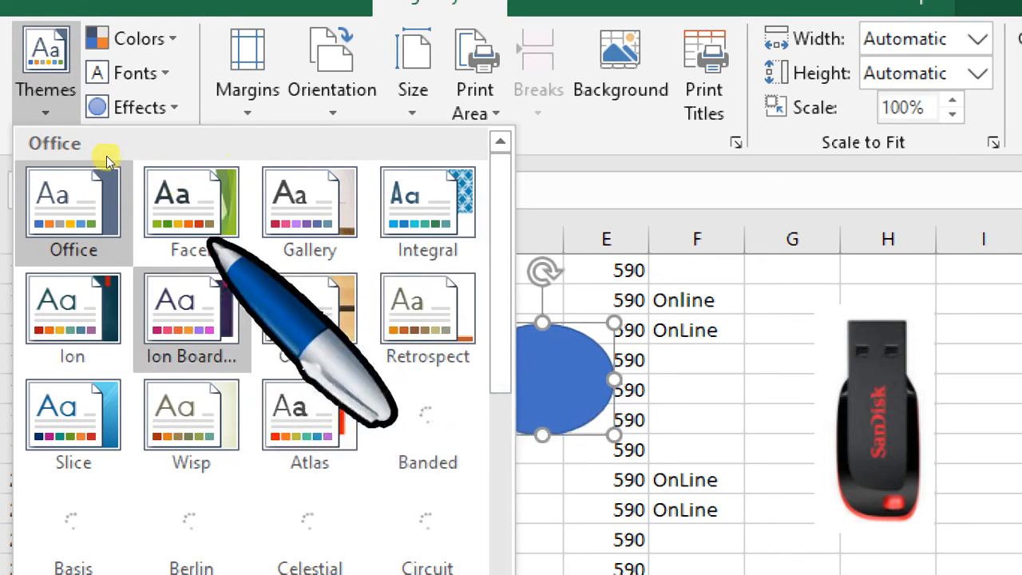
pyautogui.press('Escape')
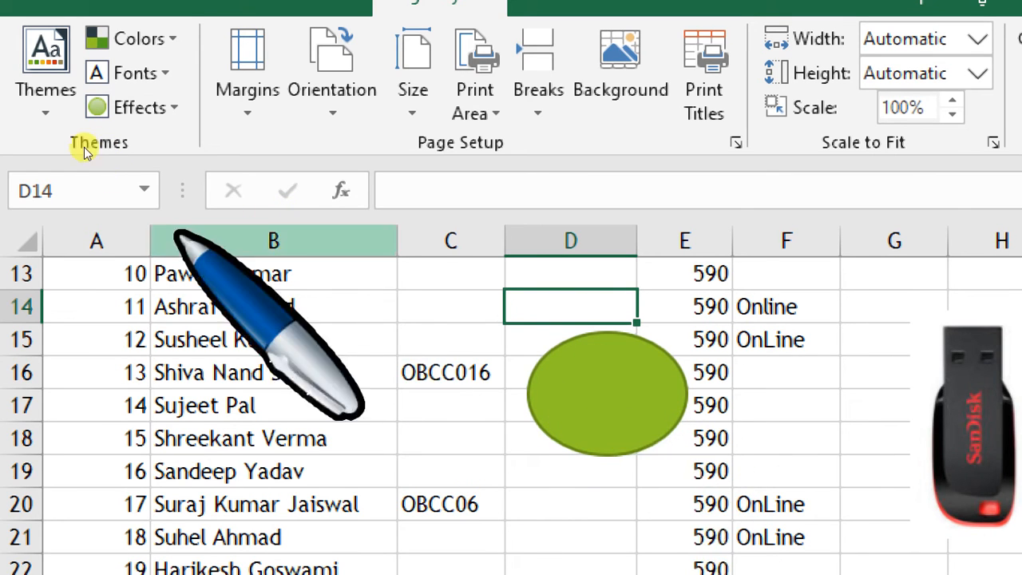
# - Apply the Berlin theme to the workbook and change the theme colors to Blue Green
pyautogui.click(28, 100)
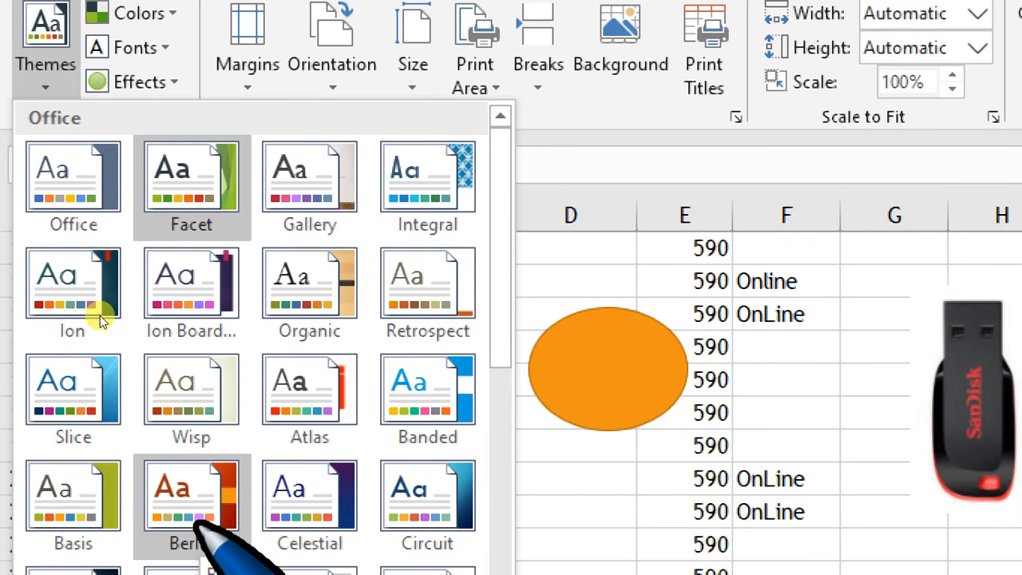
pyautogui.click(100, 319)
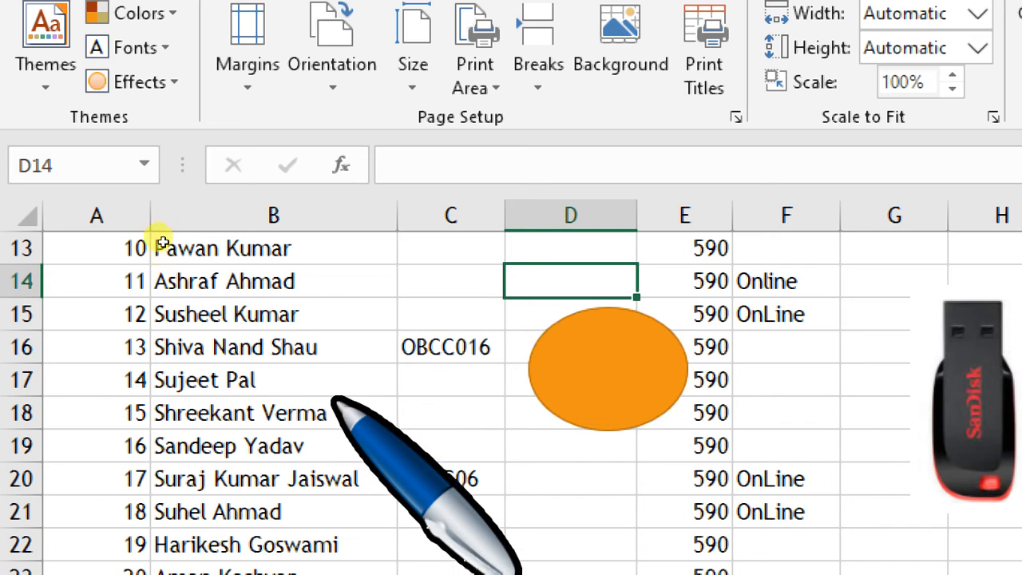
pyautogui.click(132, 13)
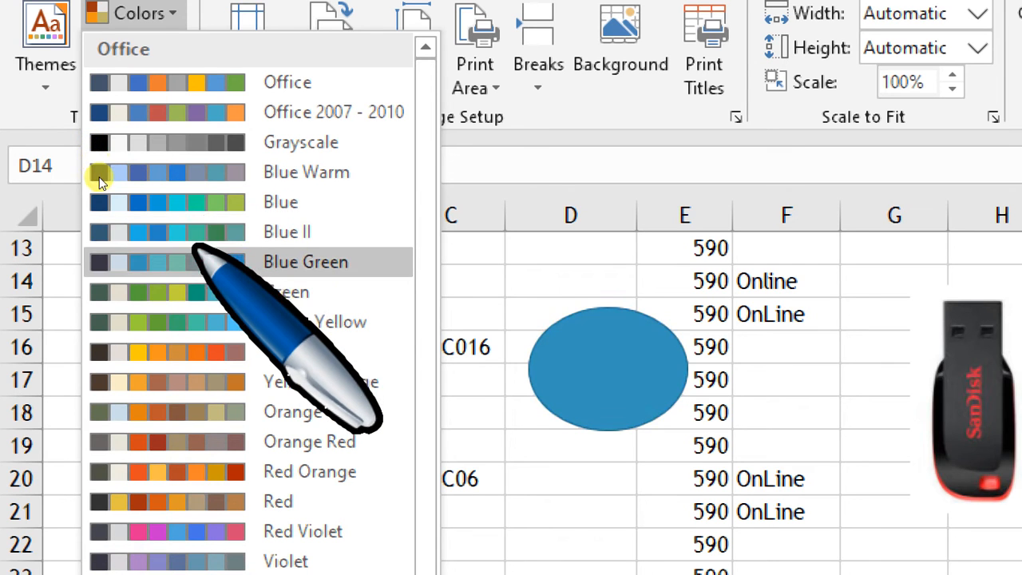
pyautogui.click(100, 180)
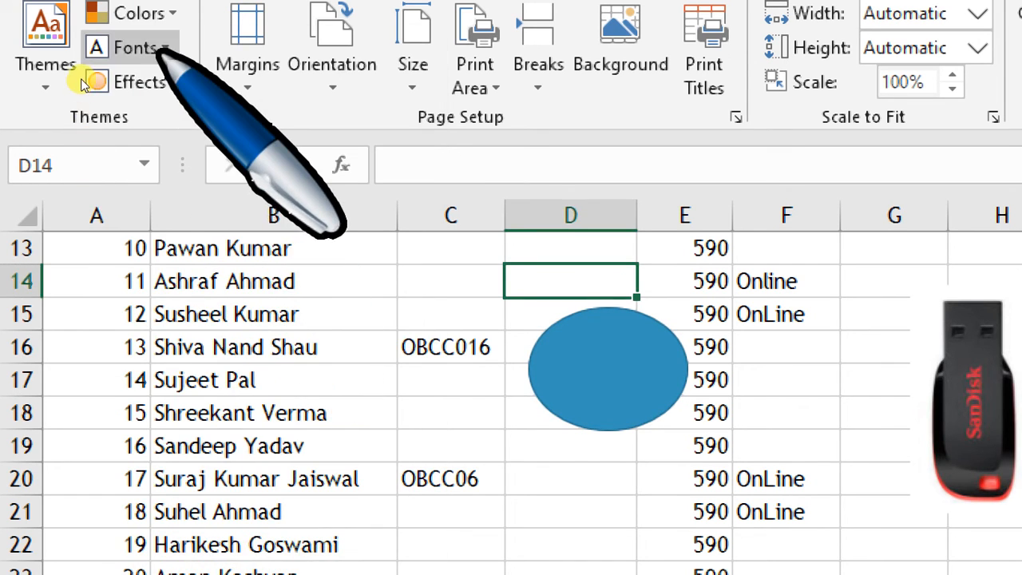
# - Change the theme fonts to Arial and apply a different set of theme effects to the shapes
pyautogui.click(112, 48)
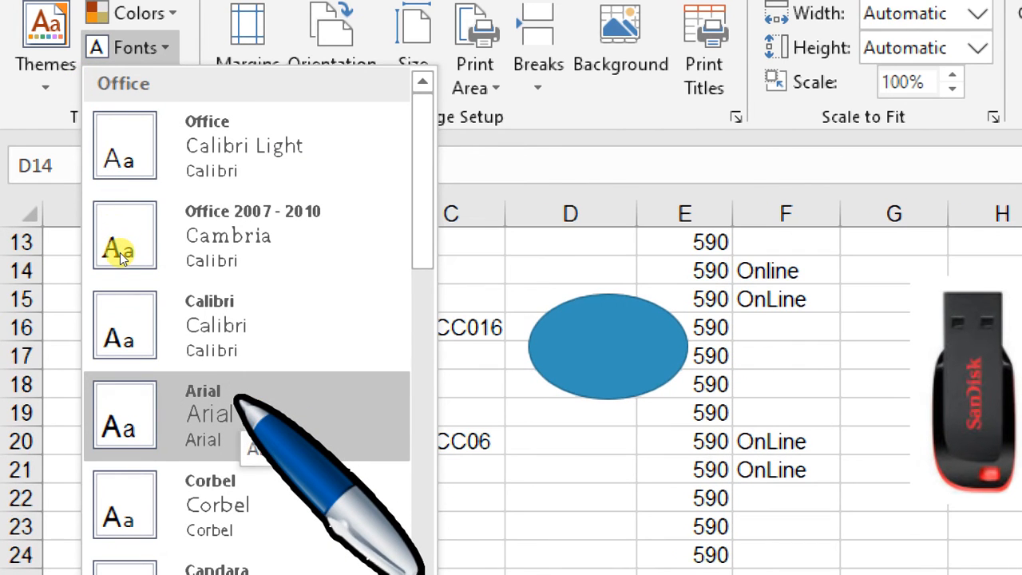
pyautogui.click(118, 254)
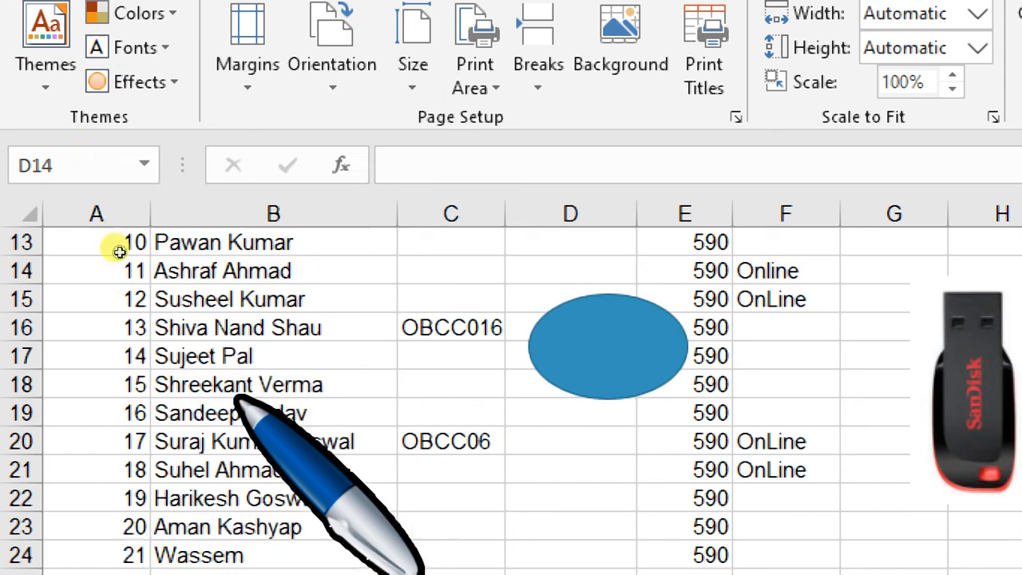
pyautogui.click(88, 93)
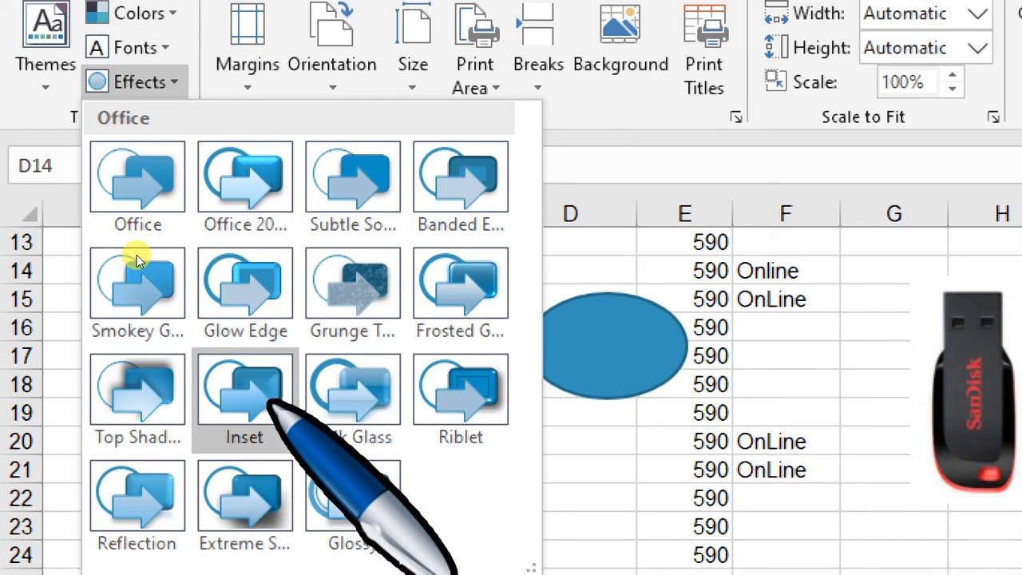
pyautogui.click(169, 302)
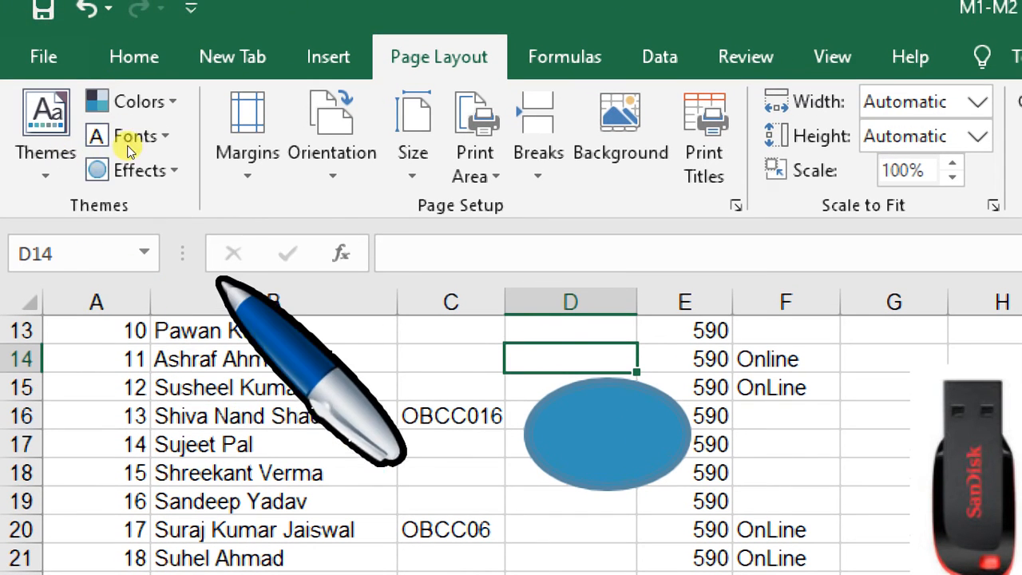
# - Examine the margin presets and the custom margin settings without changing them
pyautogui.click(249, 176)
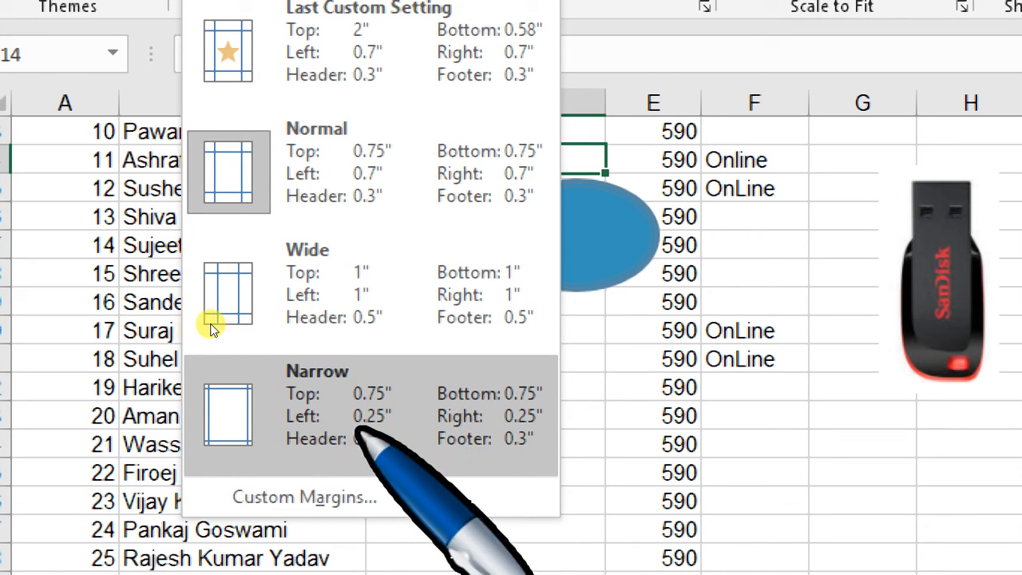
pyautogui.click(397, 495)
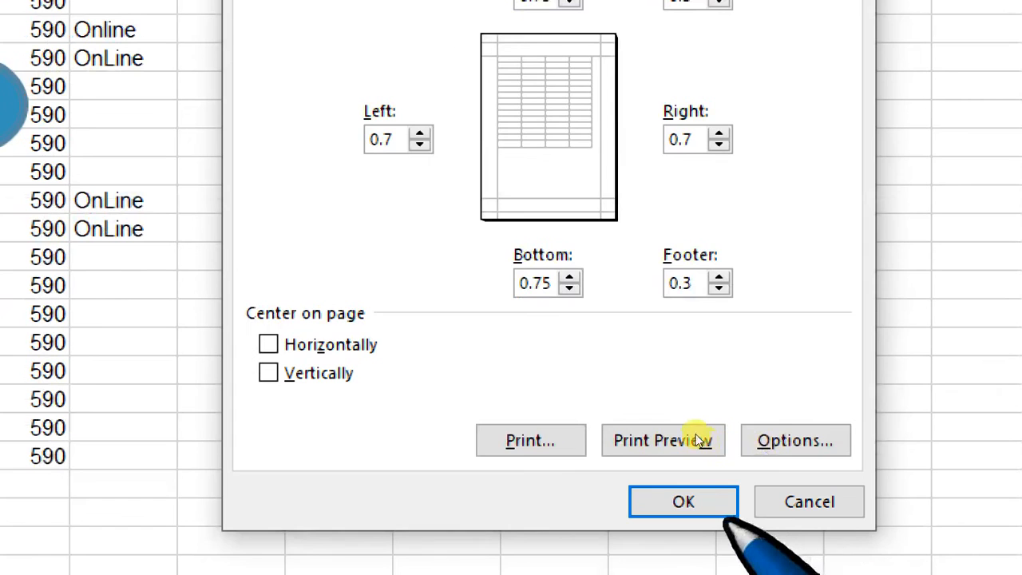
pyautogui.click(789, 502)
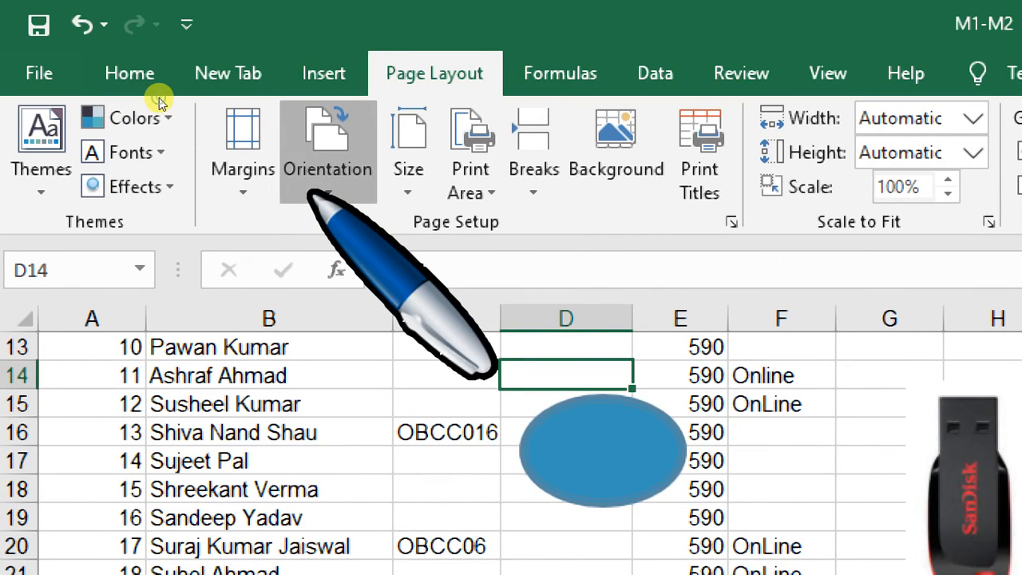
# - Switch the page orientation to Landscape and return it to Portrait
pyautogui.click(312, 194)
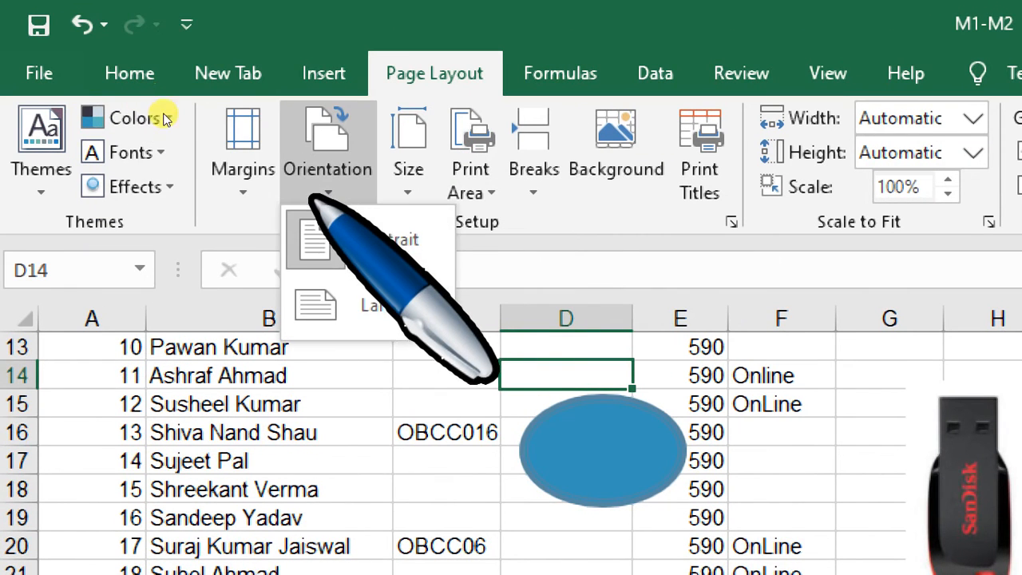
pyautogui.click(398, 306)
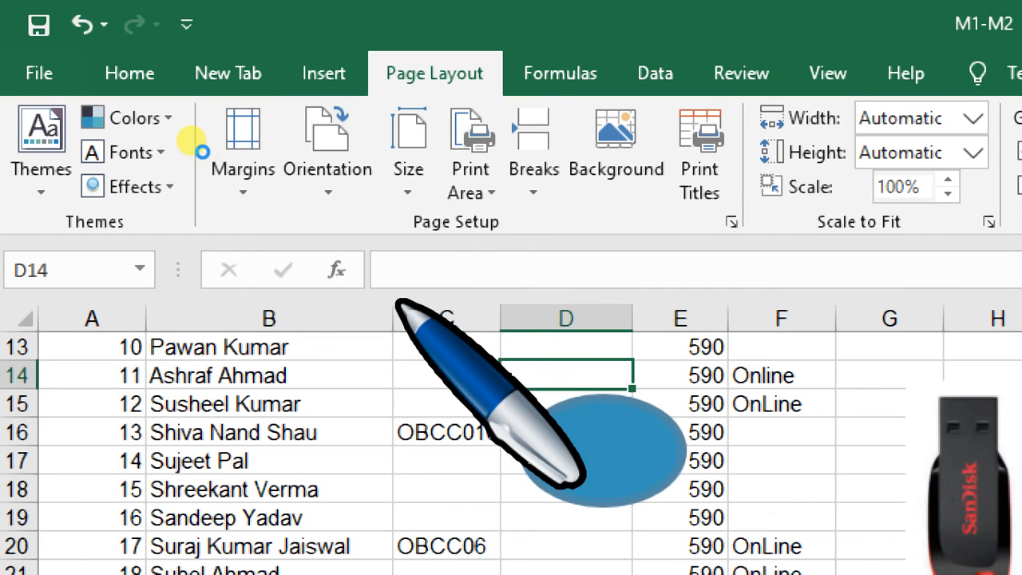
pyautogui.click(328, 195)
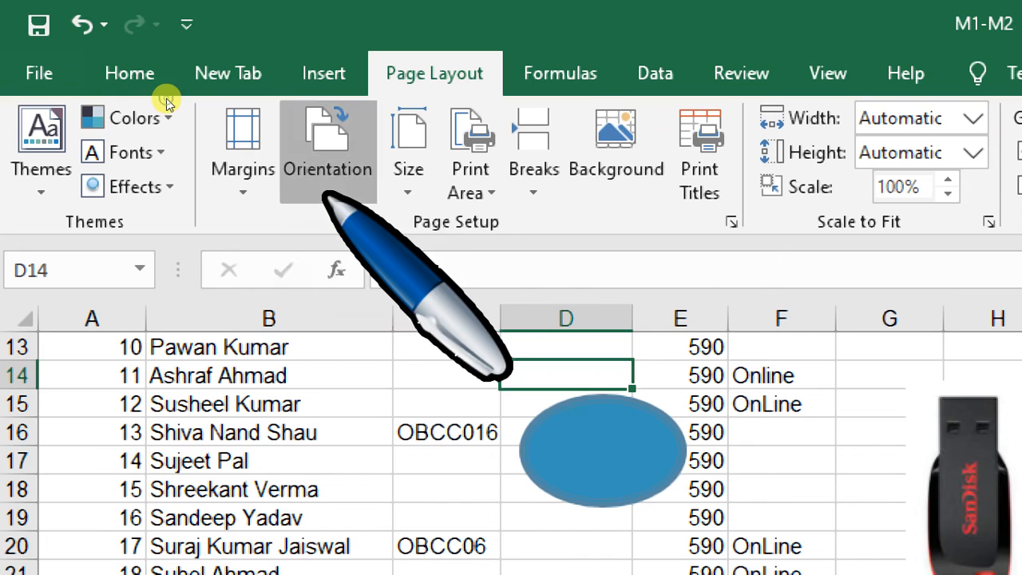
pyautogui.click(332, 243)
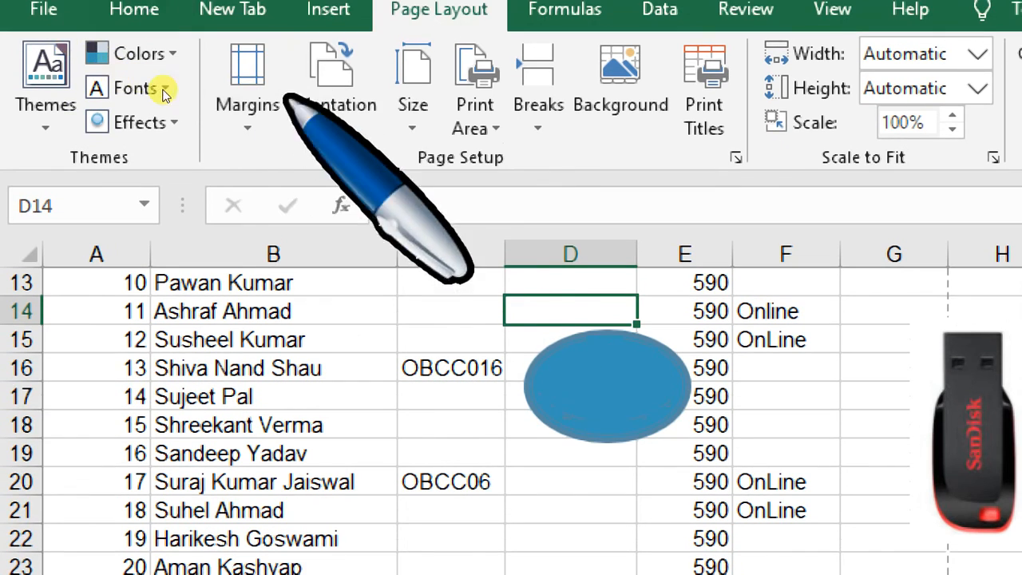
# - Look through the available paper sizes, keeping A4
pyautogui.click(407, 120)
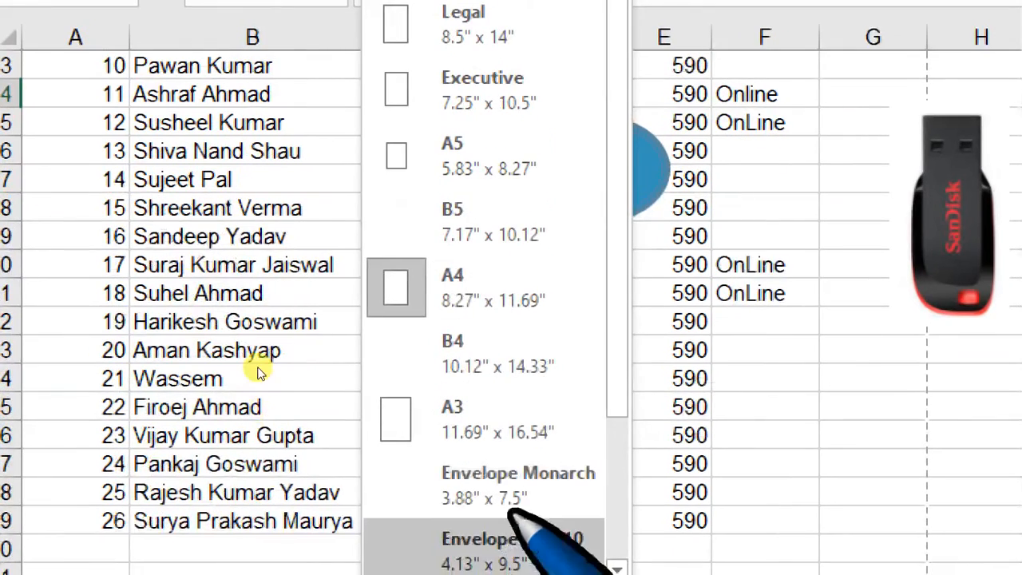
pyautogui.click(272, 224)
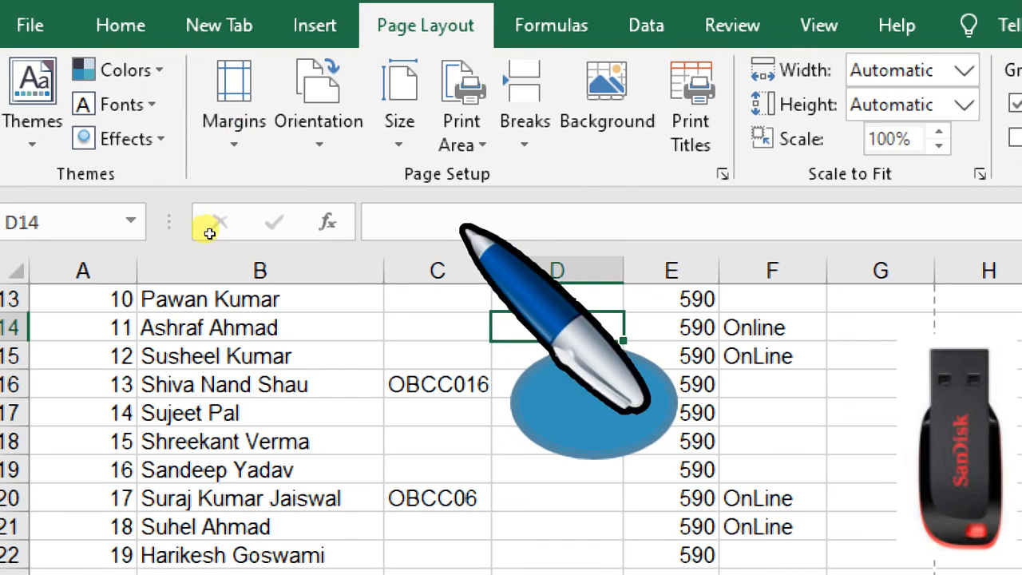
# - Set the range A13:B22 as the print area and check it in the print preview
pyautogui.moveTo(87, 302); pyautogui.dragTo(319, 549)
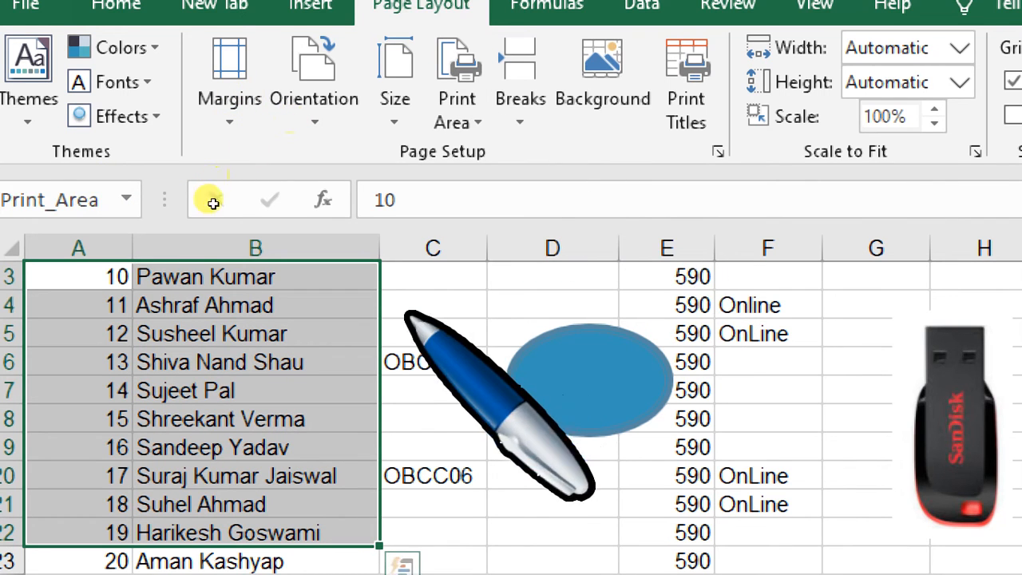
pyautogui.click(429, 352)
pyautogui.click(125, 283)
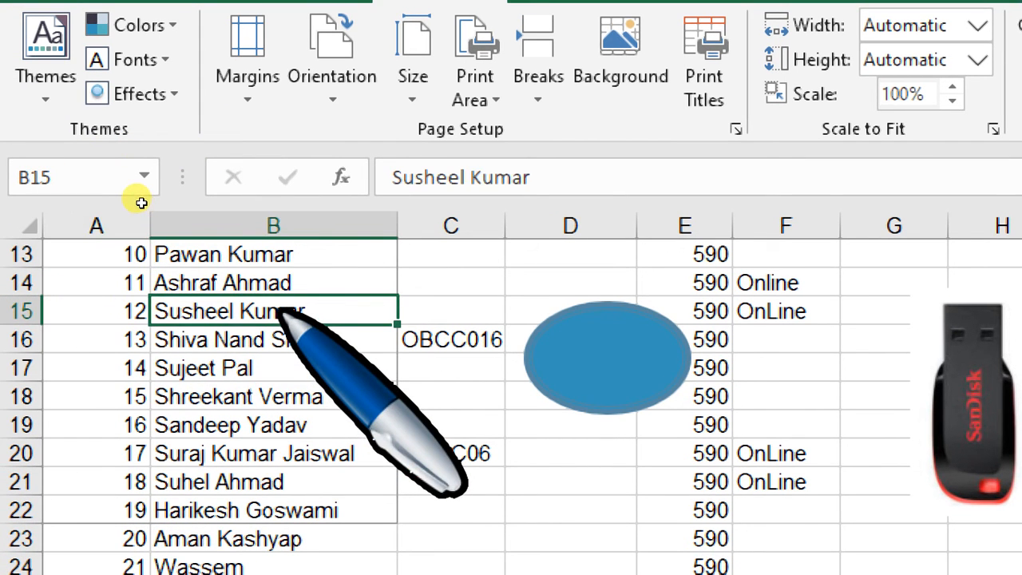
pyautogui.press('Up')
pyautogui.press('Up')
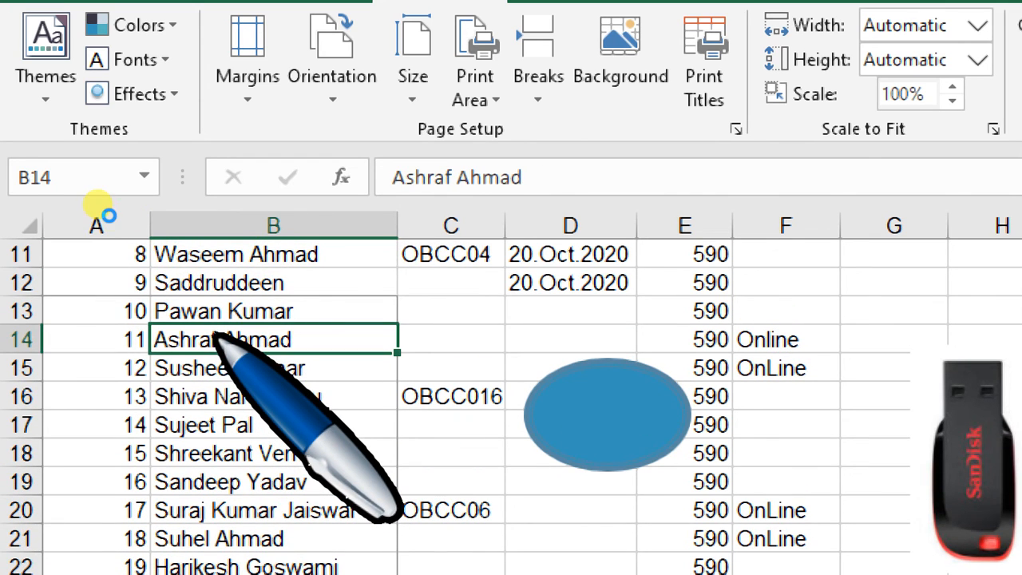
pyautogui.hotkey('ctrl', 'p')
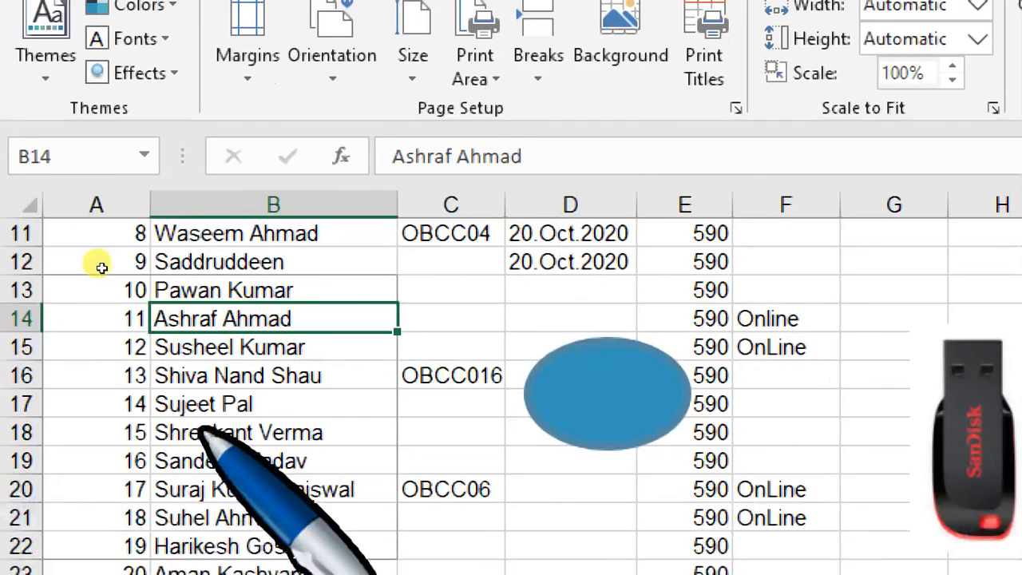
# - Select the range A14:B22 and clear the worksheet's print area
pyautogui.moveTo(134, 318); pyautogui.dragTo(373, 551)
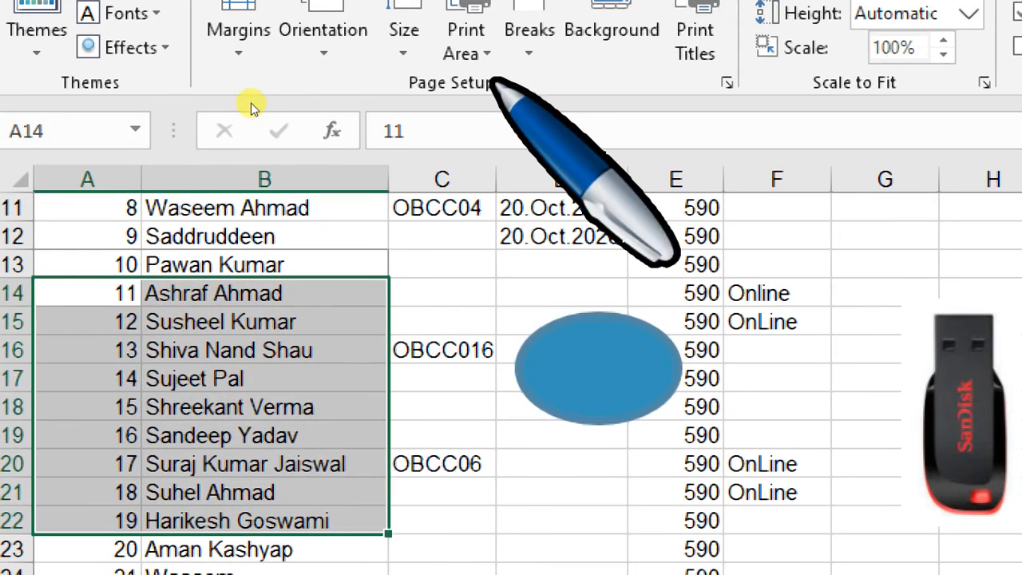
pyautogui.click(465, 42)
pyautogui.click(500, 126)
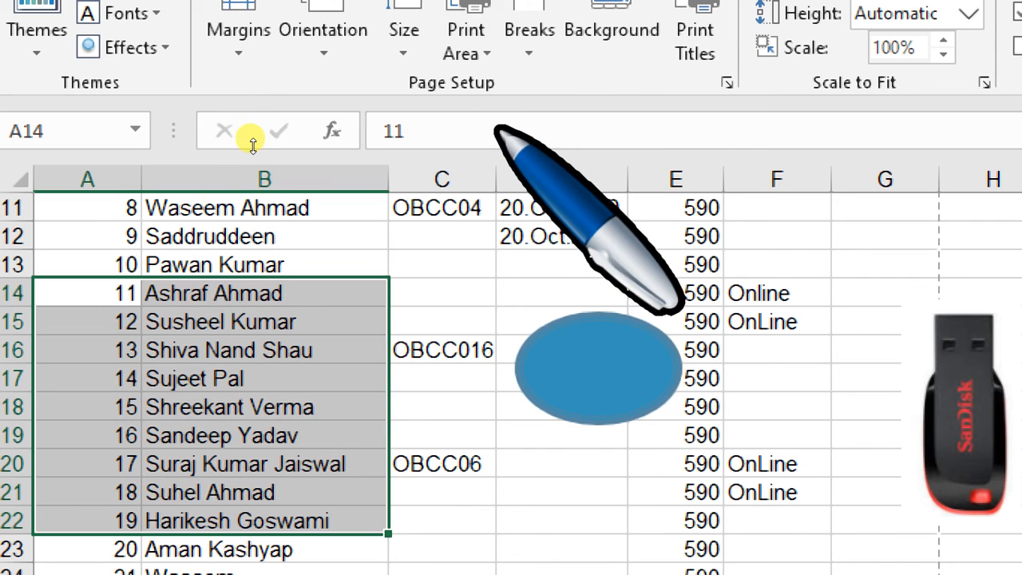
# - Insert a page break above row 20, starting from cell A20
pyautogui.click(439, 324)
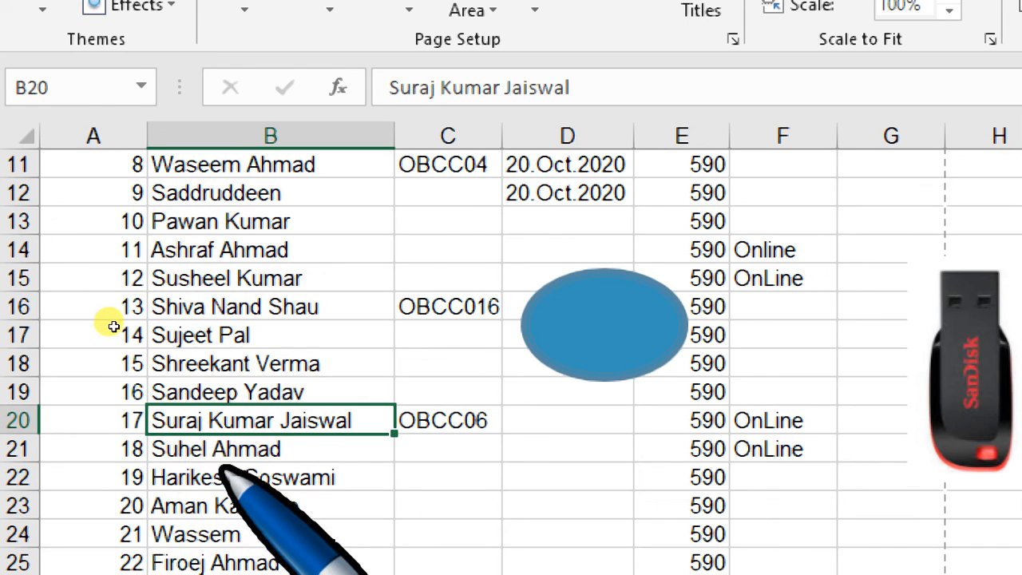
pyautogui.press('Left')
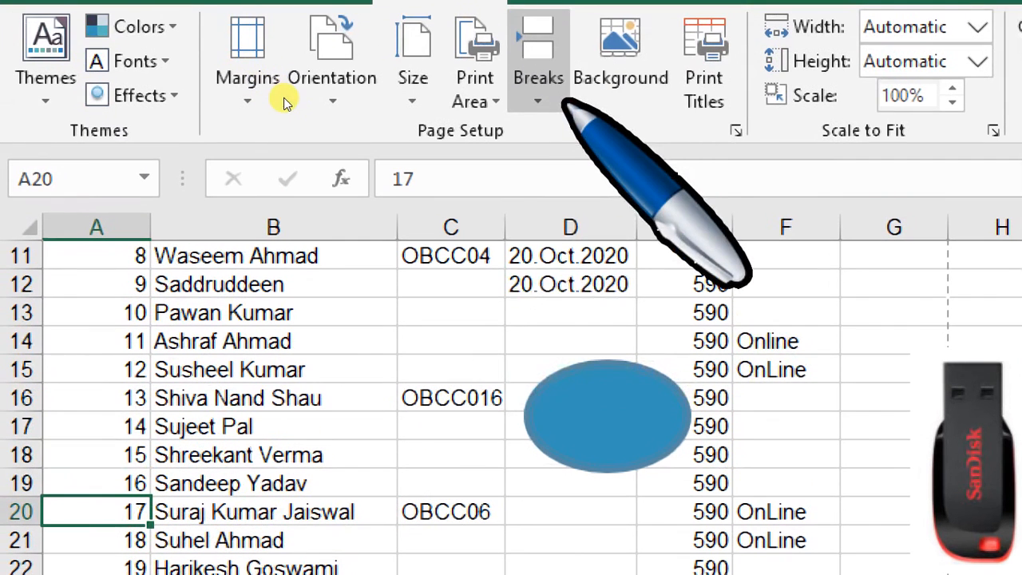
pyautogui.click(564, 100)
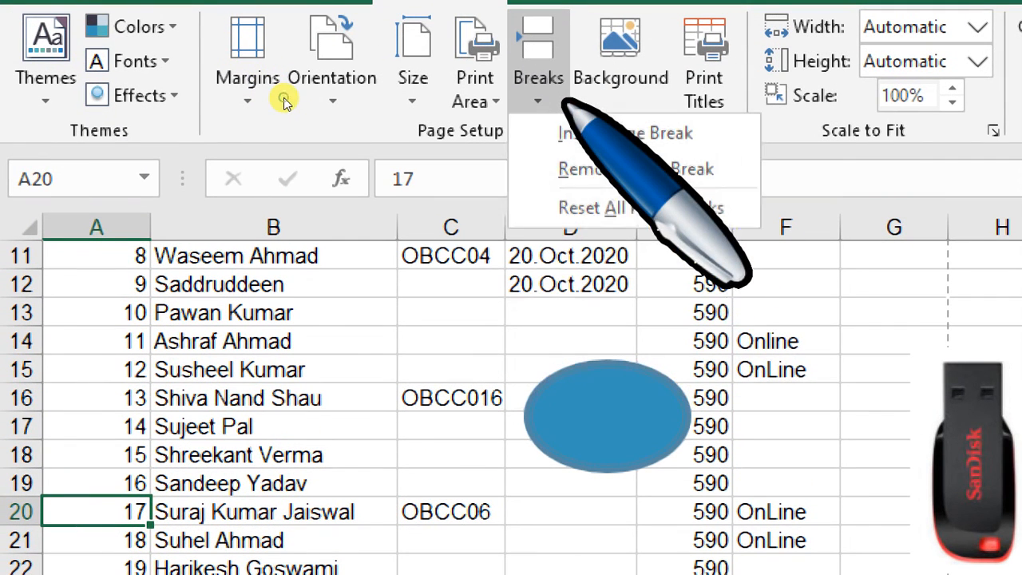
pyautogui.click(565, 136)
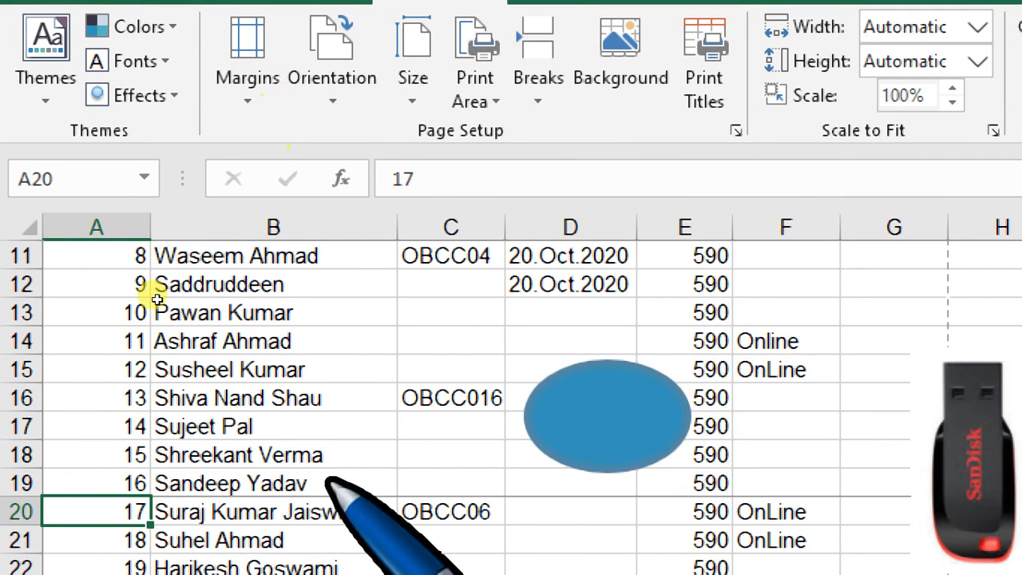
# - Check the page split in the print preview by viewing page 2, and return to the worksheet
pyautogui.click(266, 565)
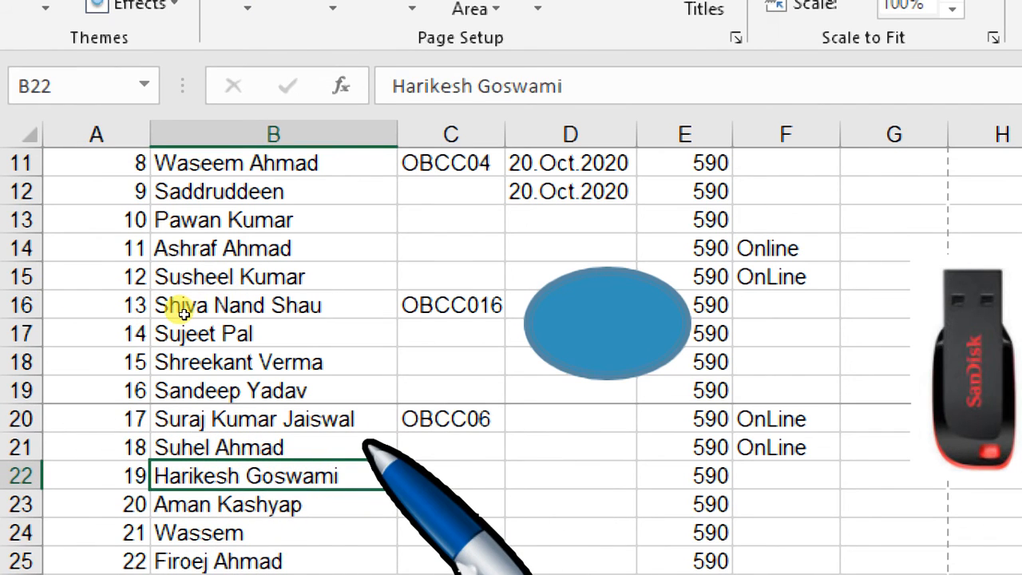
pyautogui.hotkey('ctrl', 'p')
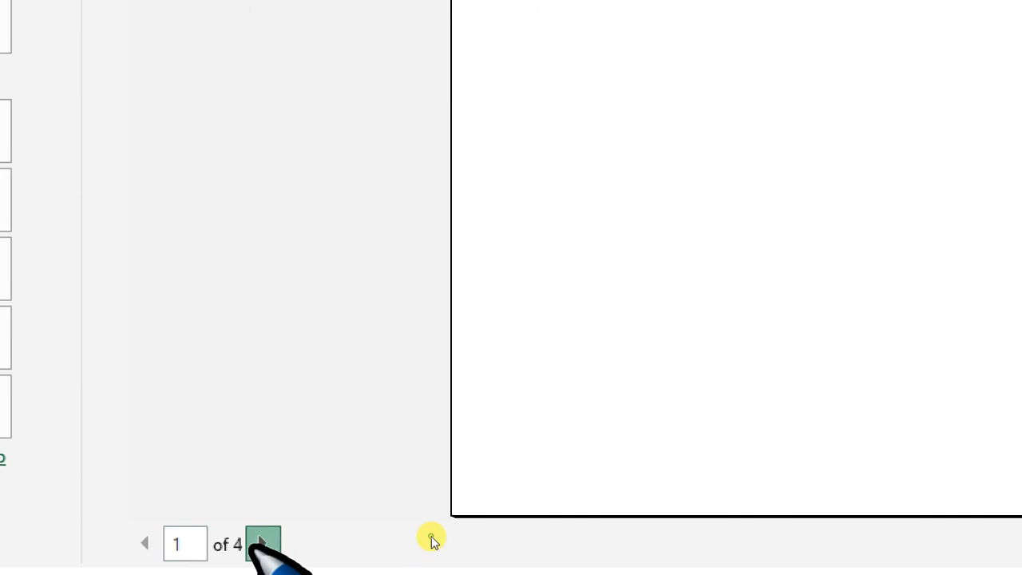
pyautogui.click(257, 545)
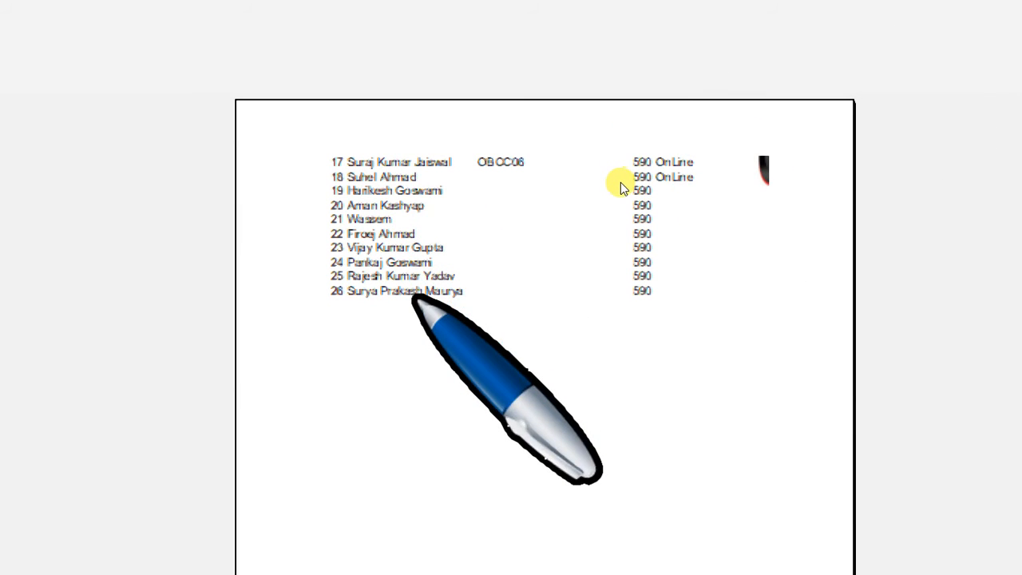
pyautogui.press('Escape')
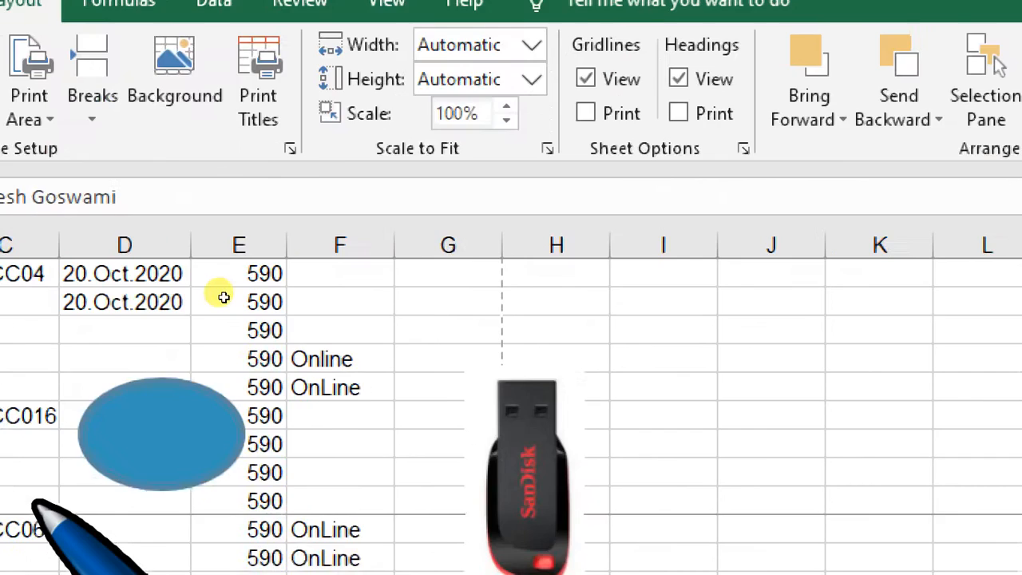
# - Reset all page breaks in the worksheet
pyautogui.click(160, 407)
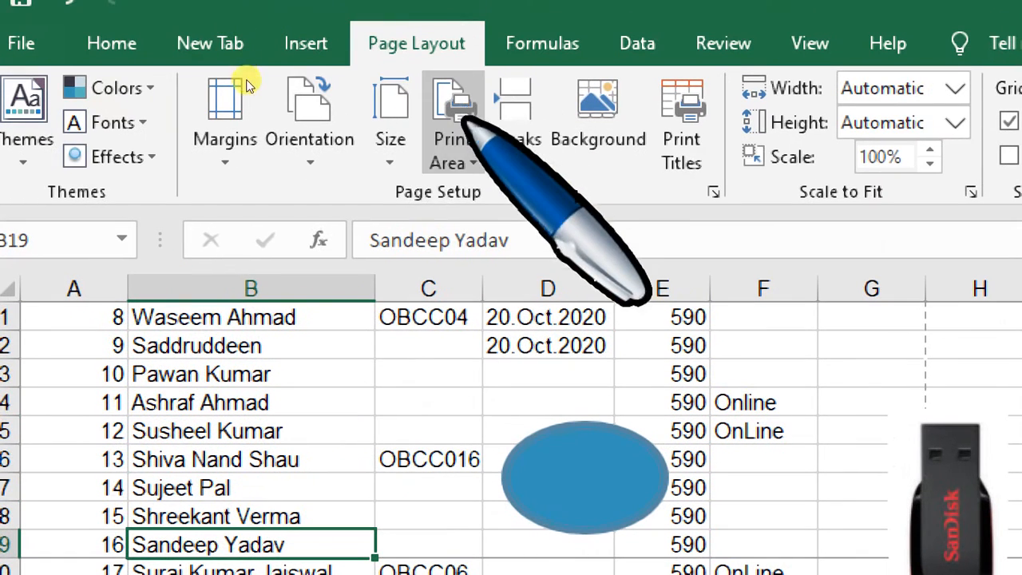
pyautogui.click(475, 157)
pyautogui.click(515, 153)
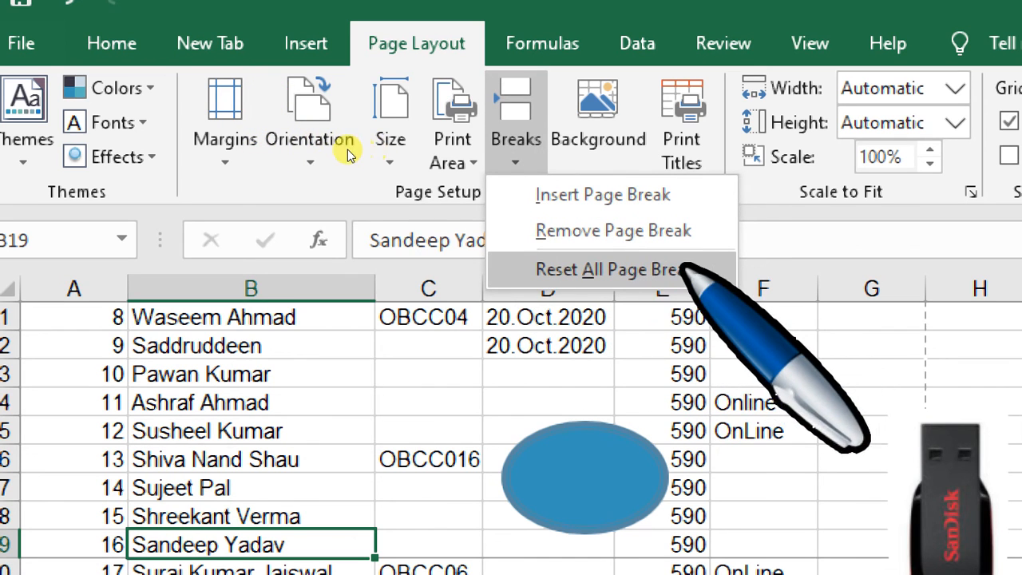
pyautogui.click(631, 270)
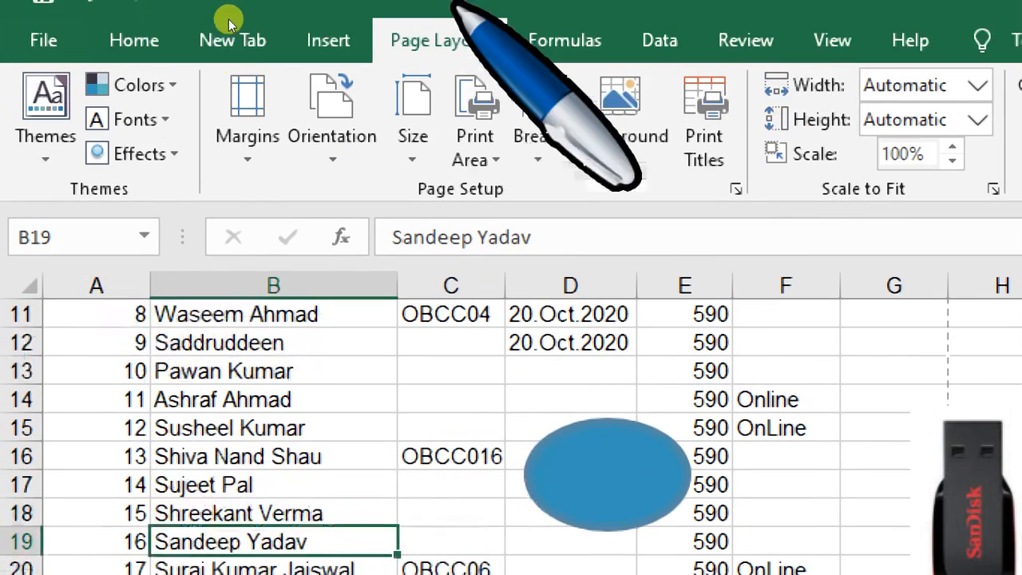
# - Set the USB drive picture as the sheet background and delete that background again
pyautogui.click(587, 164)
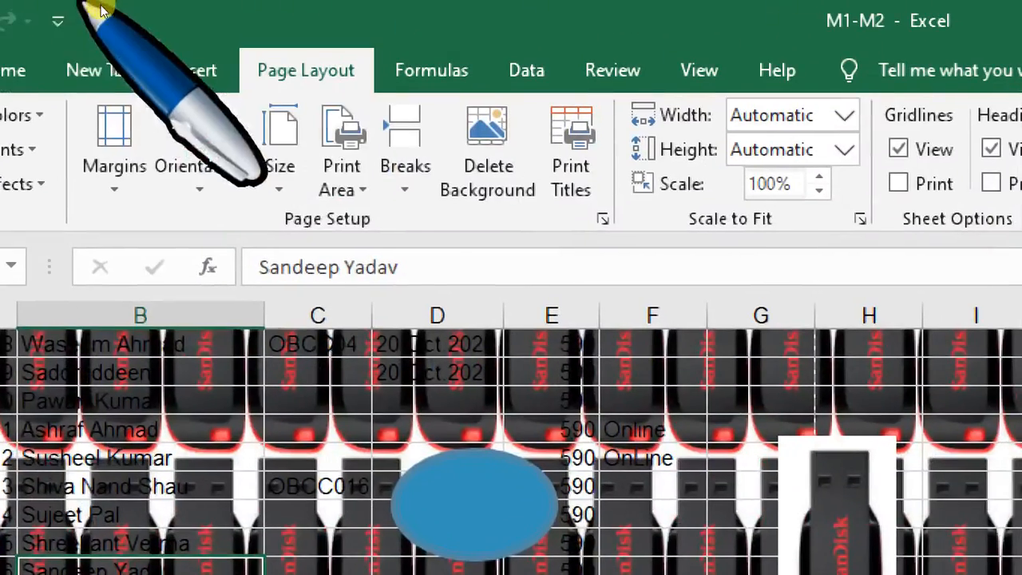
pyautogui.click(488, 182)
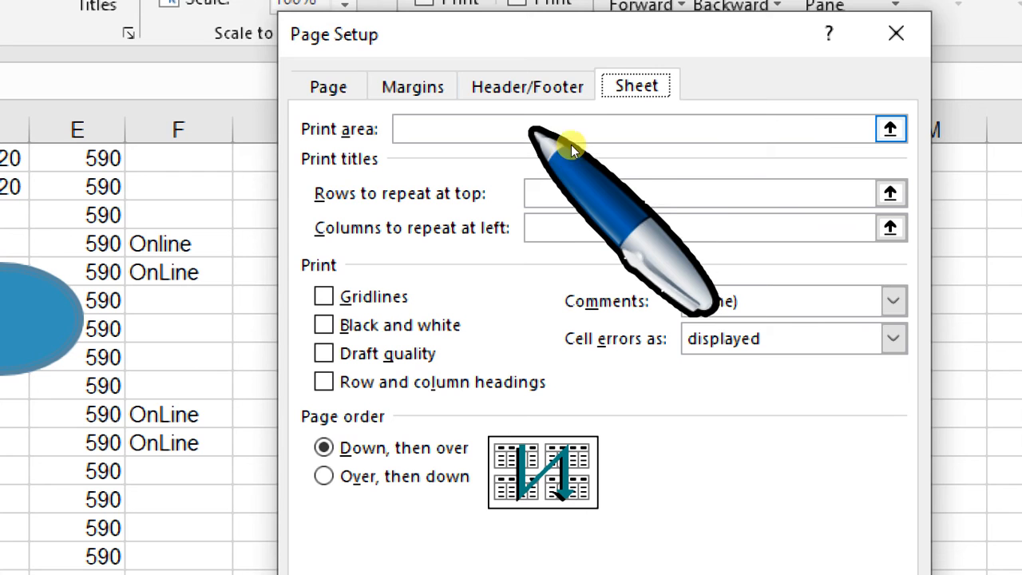
# - Review the sheet, header/footer, margin and page settings in the Page Setup dialog and close it
pyautogui.hotkey('ctrl', 'shift', 'Tab')
pyautogui.hotkey('ctrl', 'shift', 'Tab')
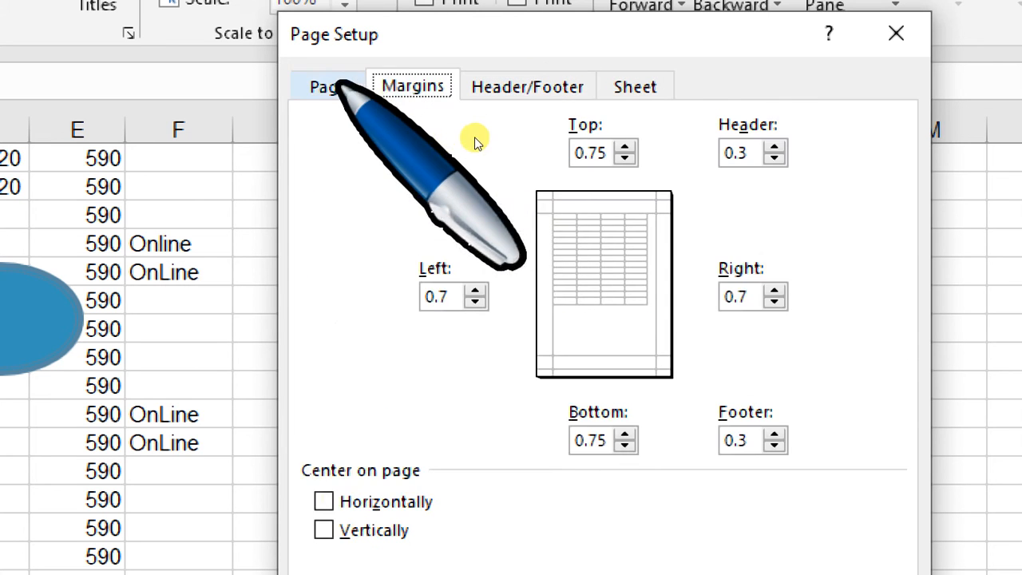
pyautogui.hotkey('ctrl', 'shift', 'Tab')
pyautogui.click(736, 427)
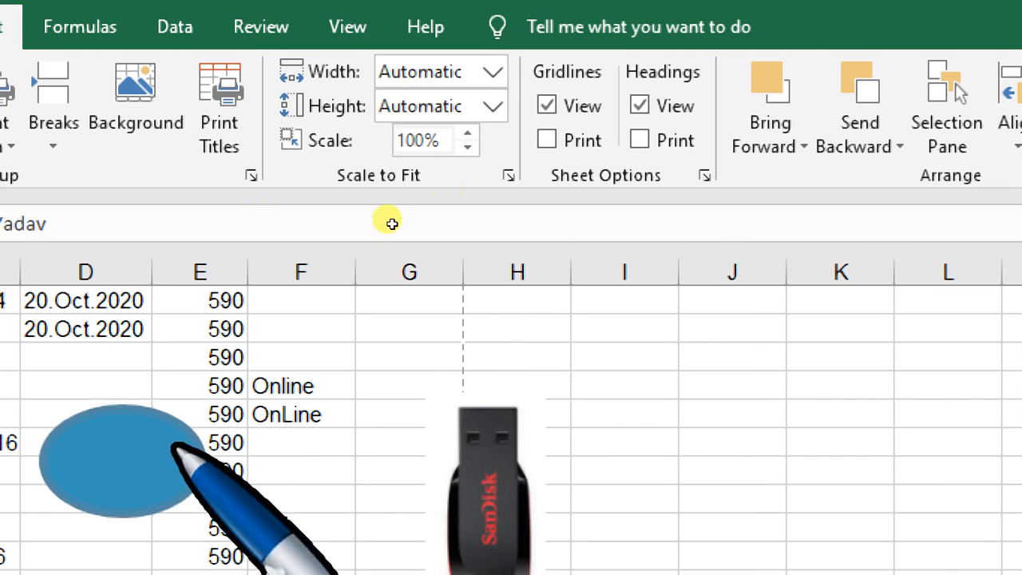
# - Try a print width of 2 pages, return it to Automatic, and reduce the print scale to 65%
pyautogui.click(494, 69)
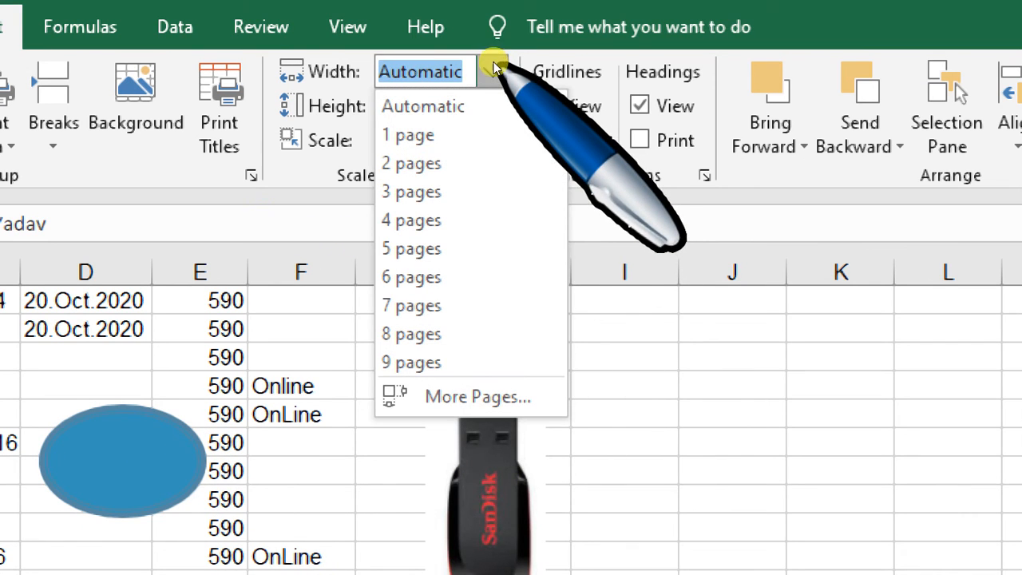
pyautogui.press('Return')
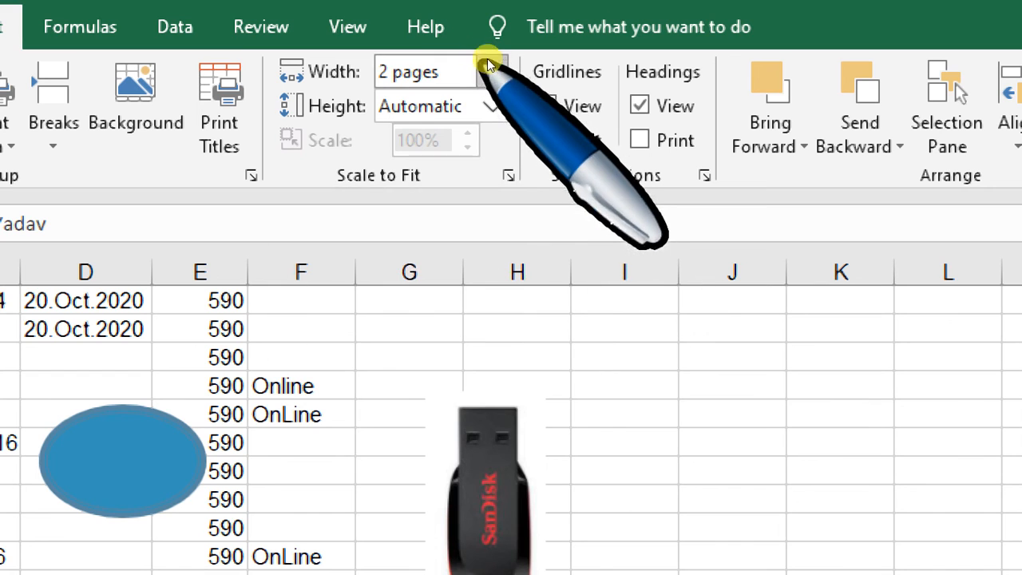
pyautogui.click(489, 71)
pyautogui.press('Return')
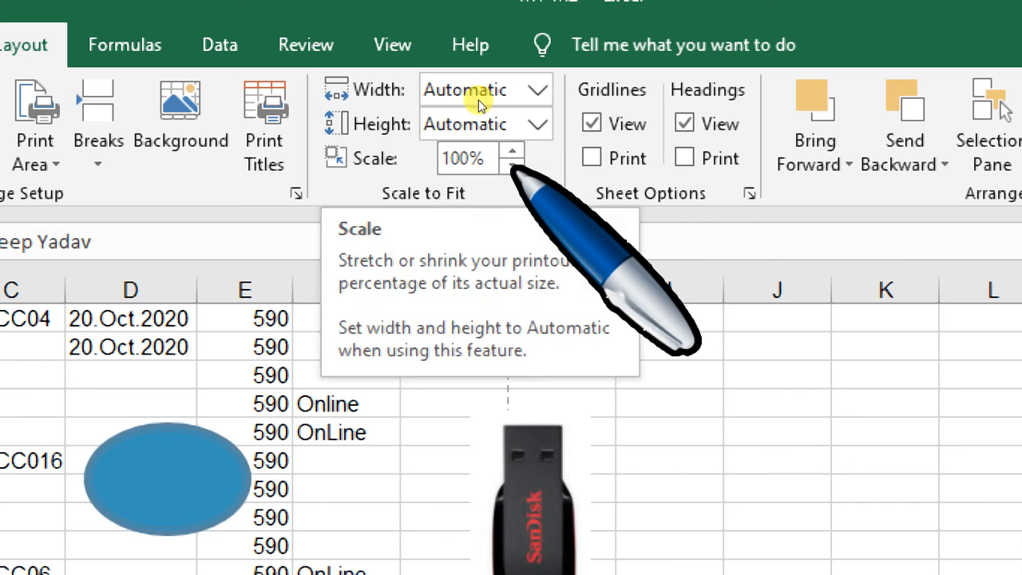
pyautogui.click(513, 166)
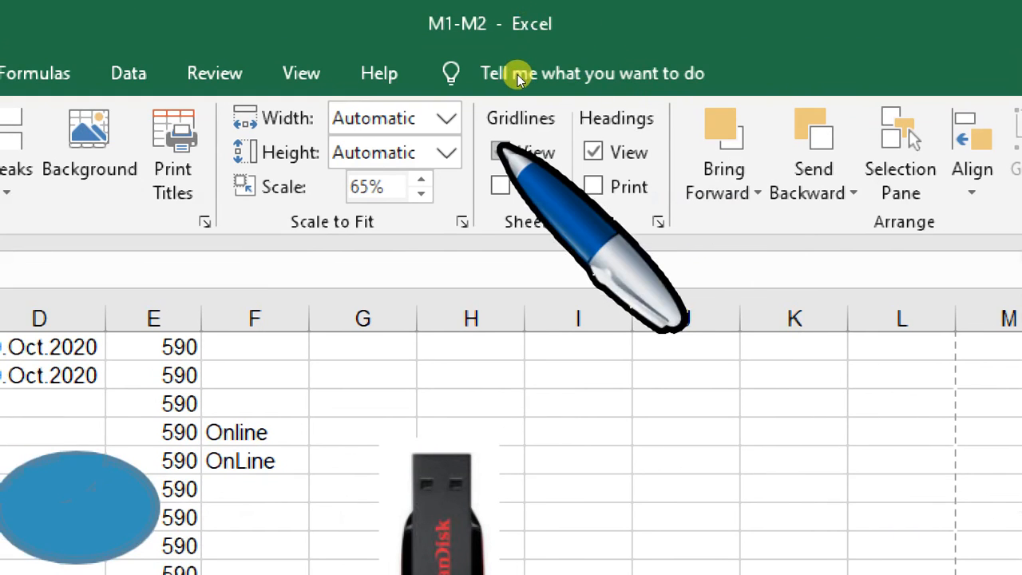
# - Hide and show again the worksheet's gridlines and its row and column headings
pyautogui.click(501, 151)
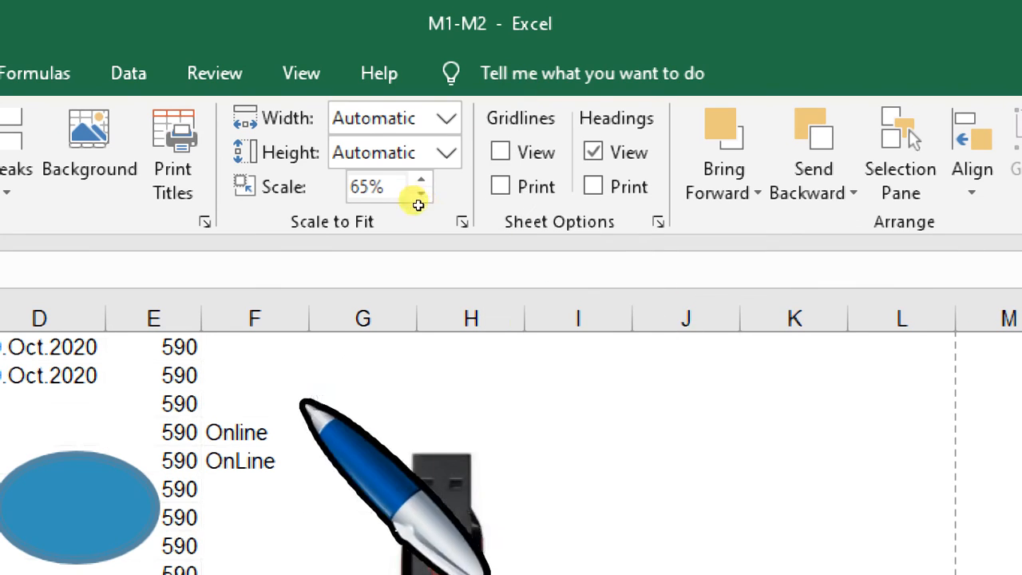
pyautogui.click(501, 151)
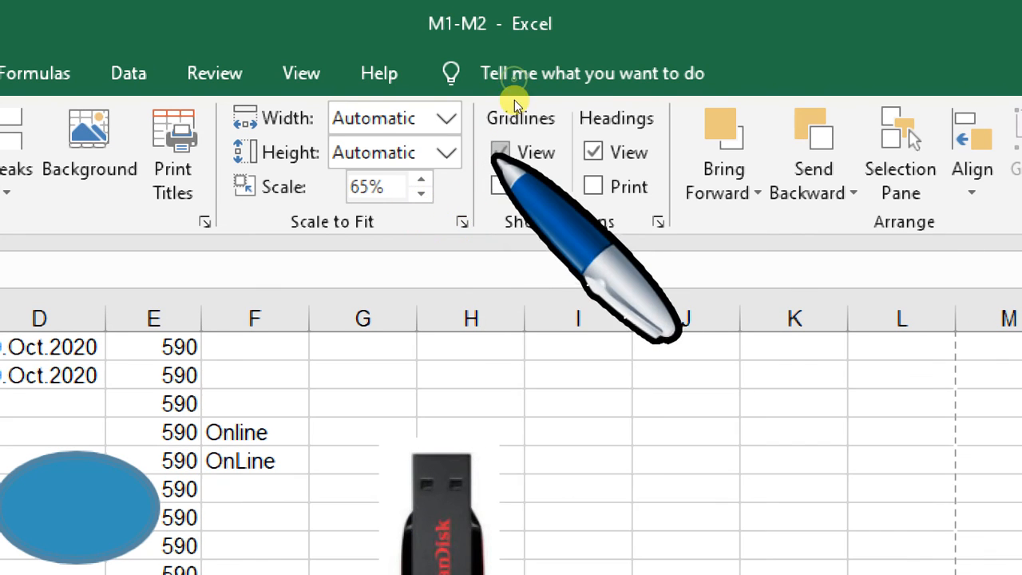
pyautogui.click(593, 152)
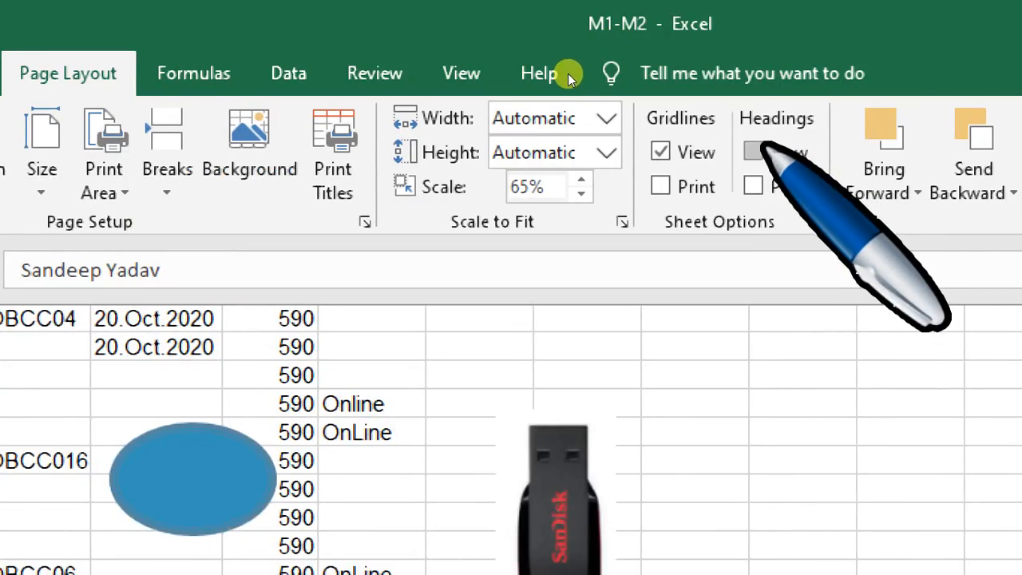
pyautogui.click(755, 151)
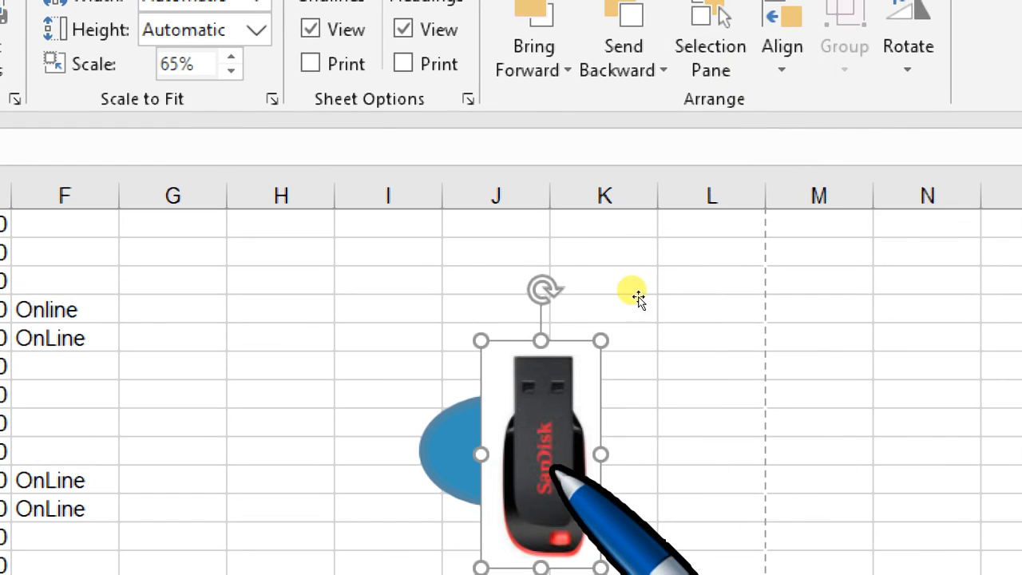
# - Send the USB drive picture backward behind the blue oval and bring it in front again
pyautogui.click(641, 74)
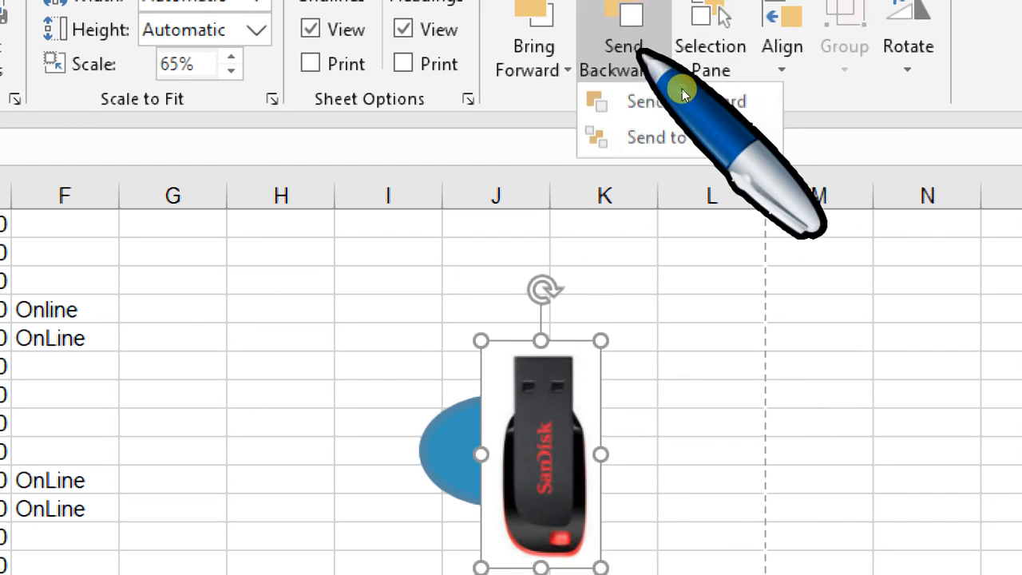
pyautogui.click(711, 102)
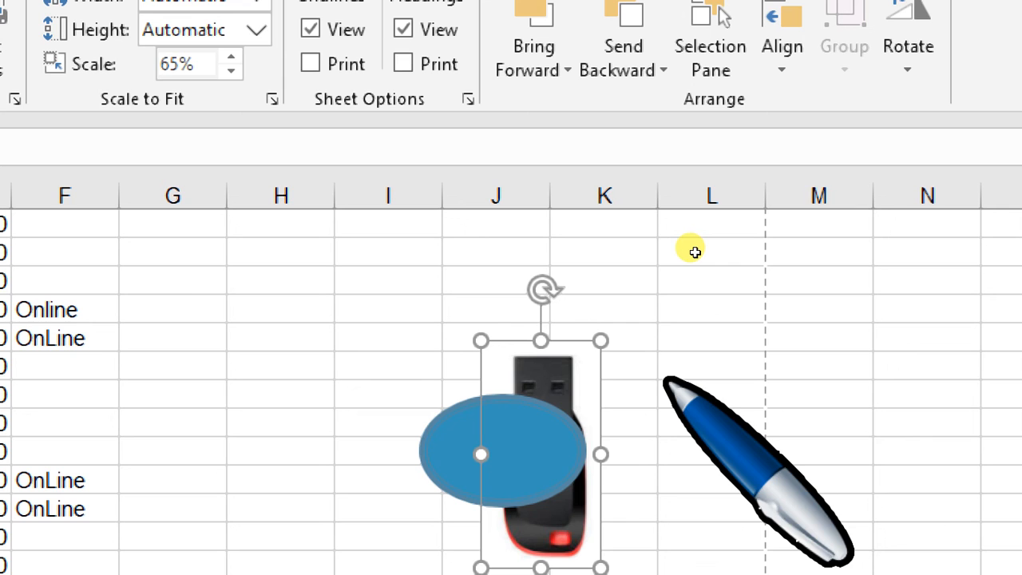
pyautogui.click(645, 104)
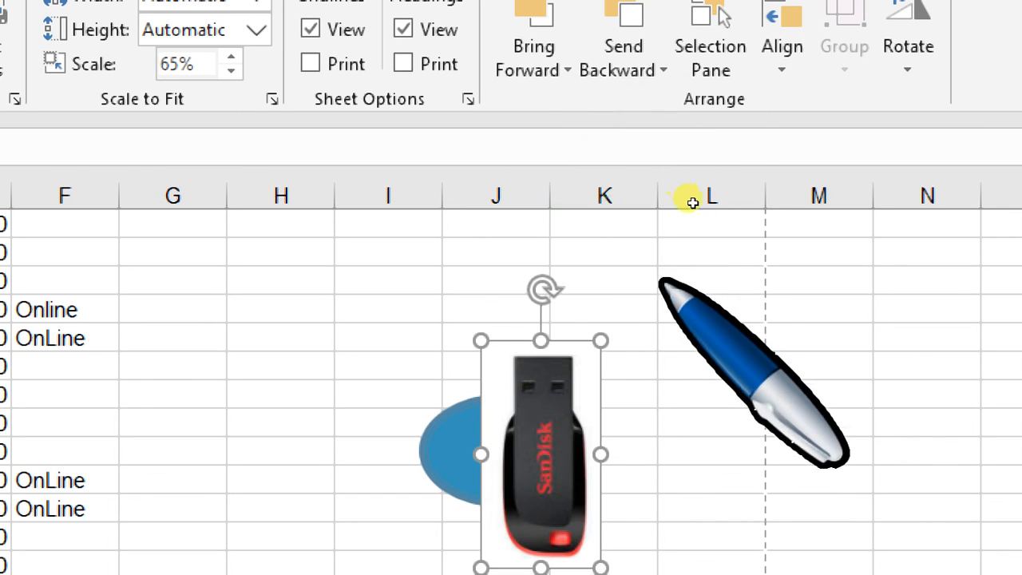
# - Select the USB drive picture together with the blue oval and group them into one object
pyautogui.click(677, 399)
pyautogui.moveTo(262, 301); pyautogui.dragTo(567, 562)
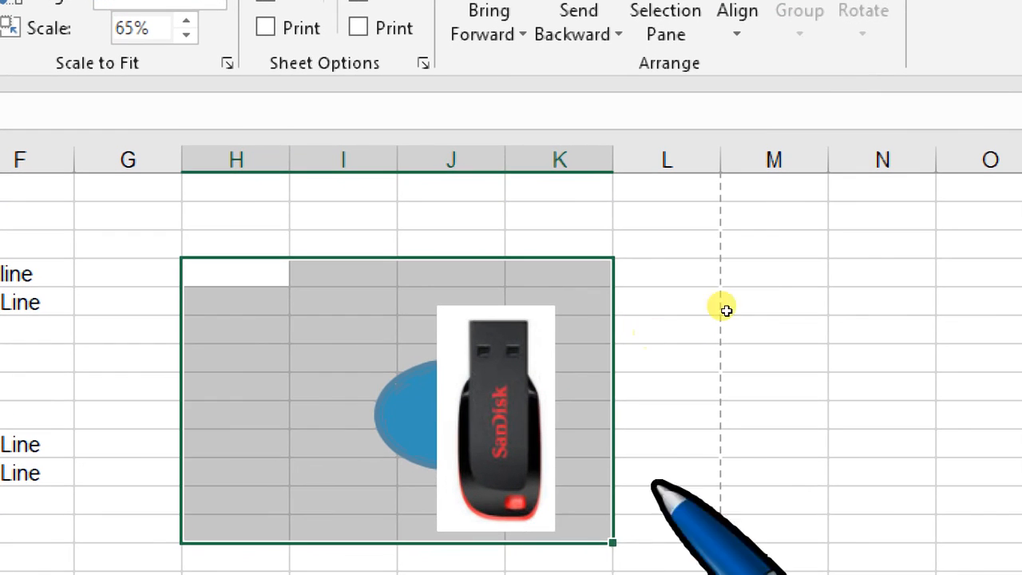
pyautogui.click(538, 384)
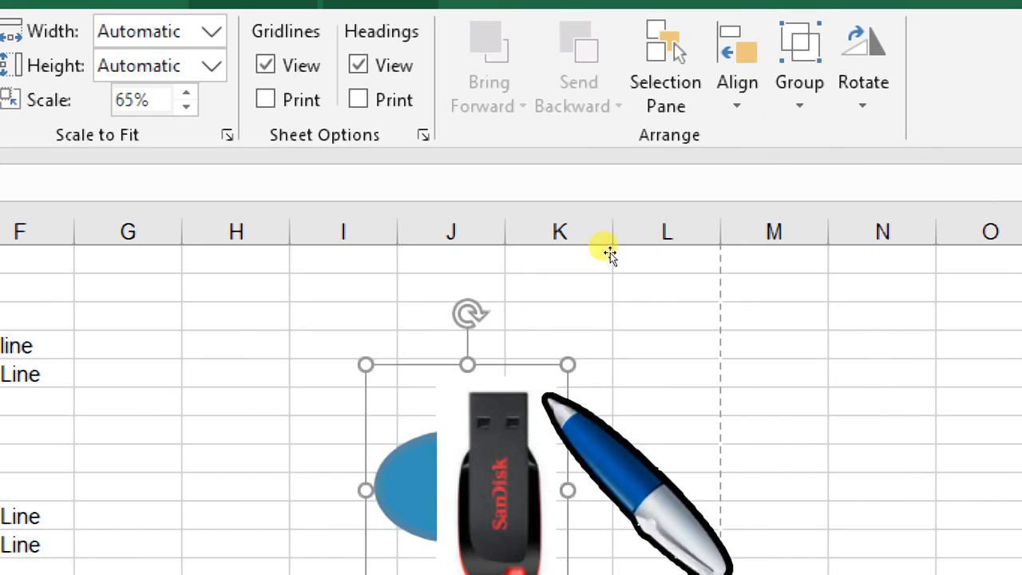
pyautogui.click(280, 428)
# - Try out moving the grouped objects, place them around columns J and K, and shrink the group from its upper-left corner
pyautogui.moveTo(449, 497); pyautogui.dragTo(661, 405)
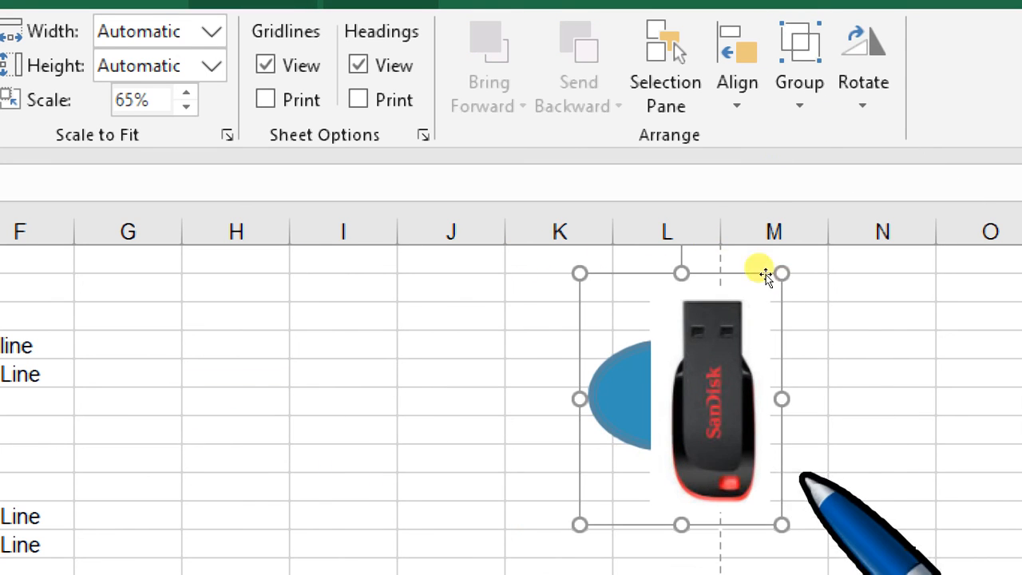
pyautogui.hotkey('ctrl', 'z')
pyautogui.moveTo(479, 423); pyautogui.dragTo(587, 430)
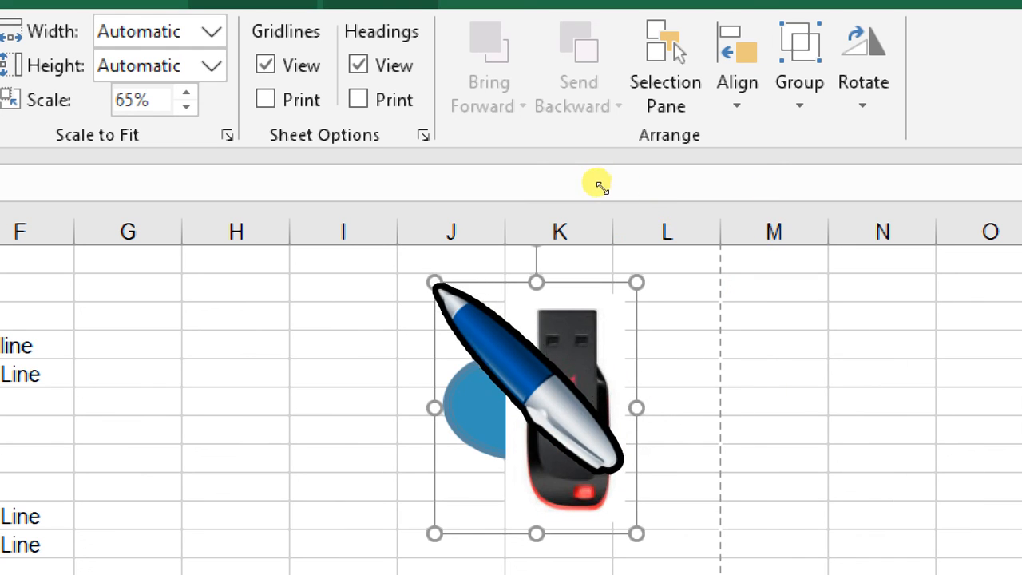
pyautogui.moveTo(436, 284); pyautogui.dragTo(496, 338)
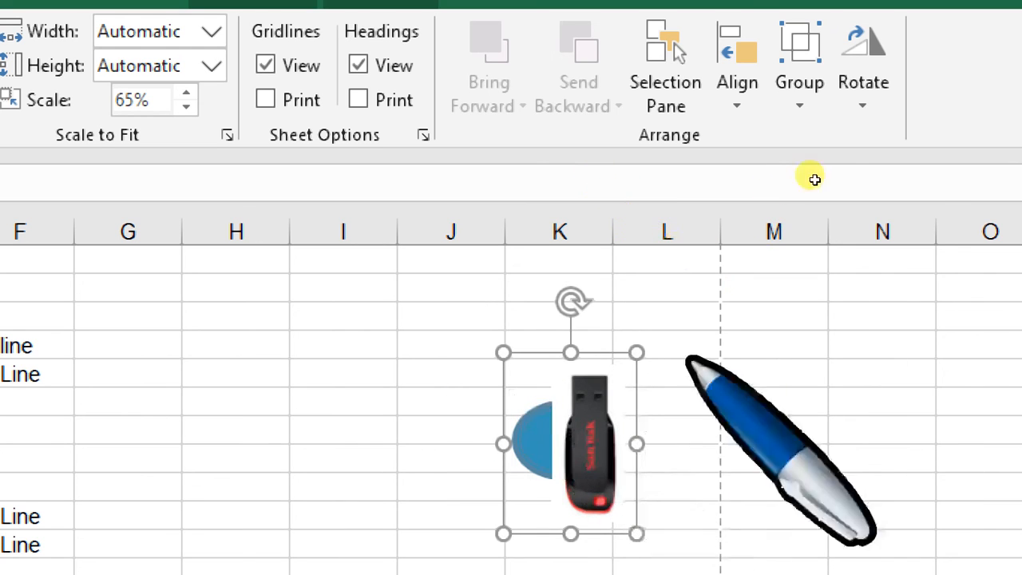
# - Flip the grouped picture and oval vertically
pyautogui.click(863, 89)
pyautogui.click(911, 208)
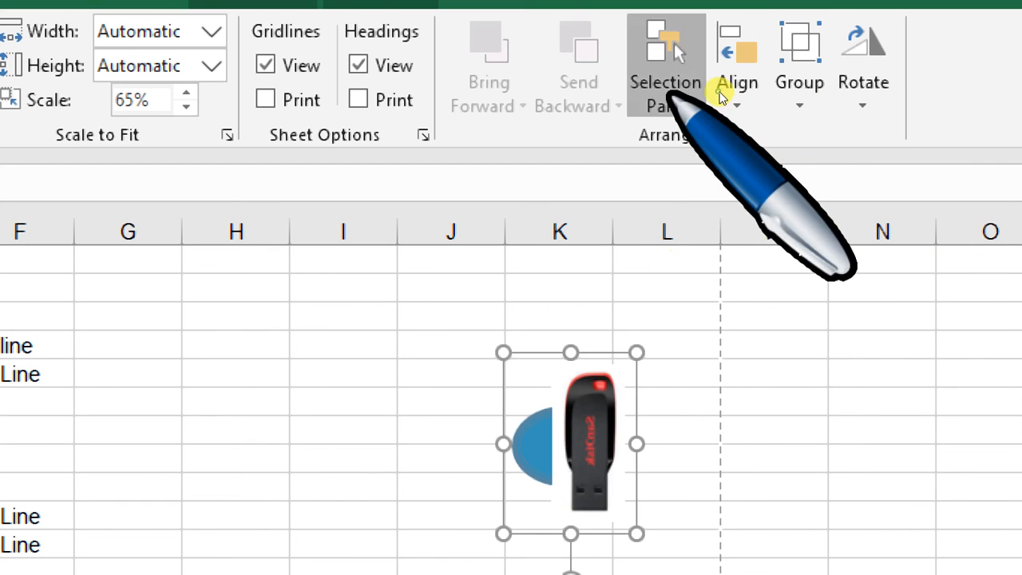
# - Show the Selection pane and use it to select Oval 1 and then Picture 3 inside the group
pyautogui.click(667, 84)
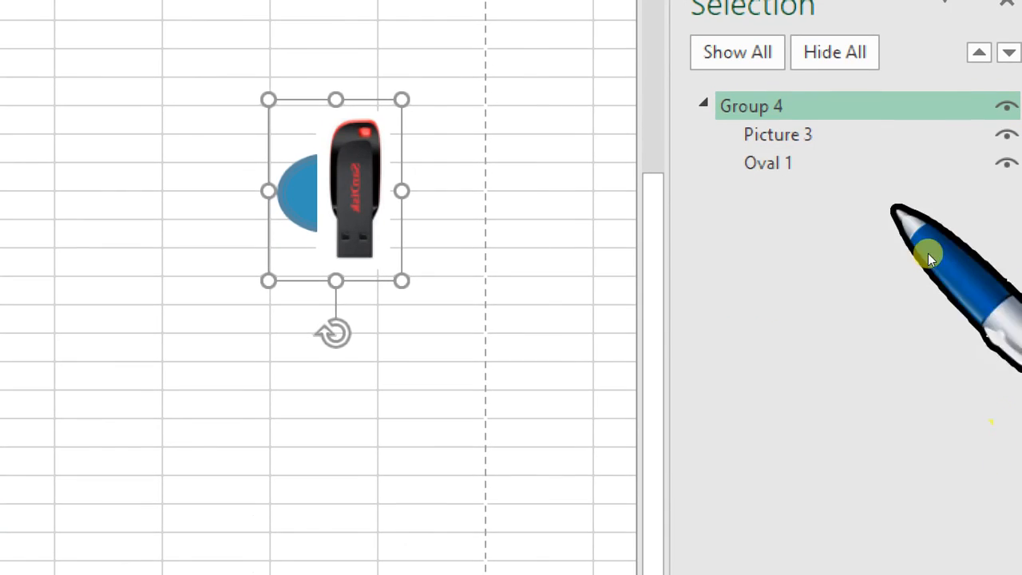
pyautogui.click(567, 282)
pyautogui.click(759, 163)
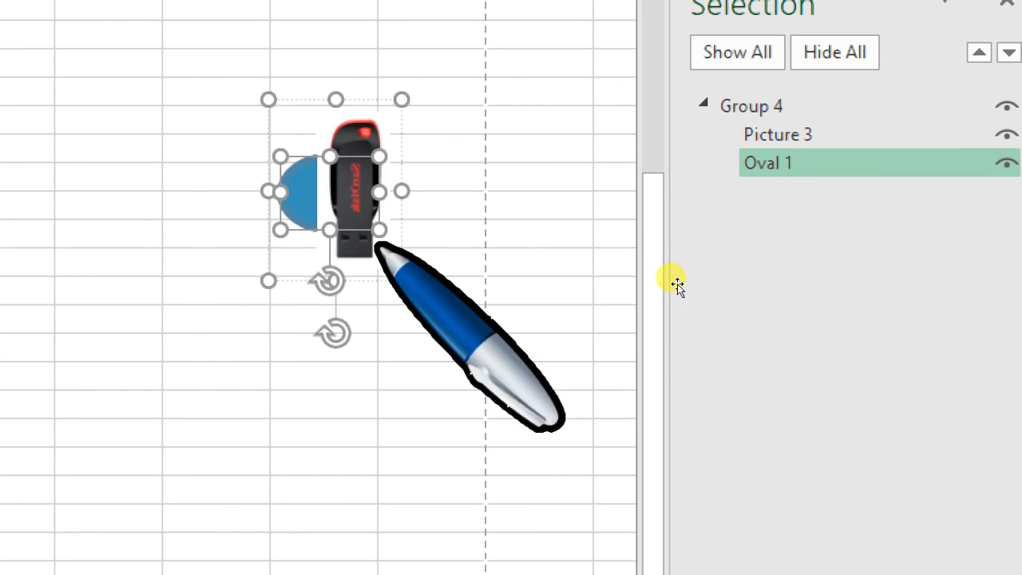
pyautogui.click(749, 135)
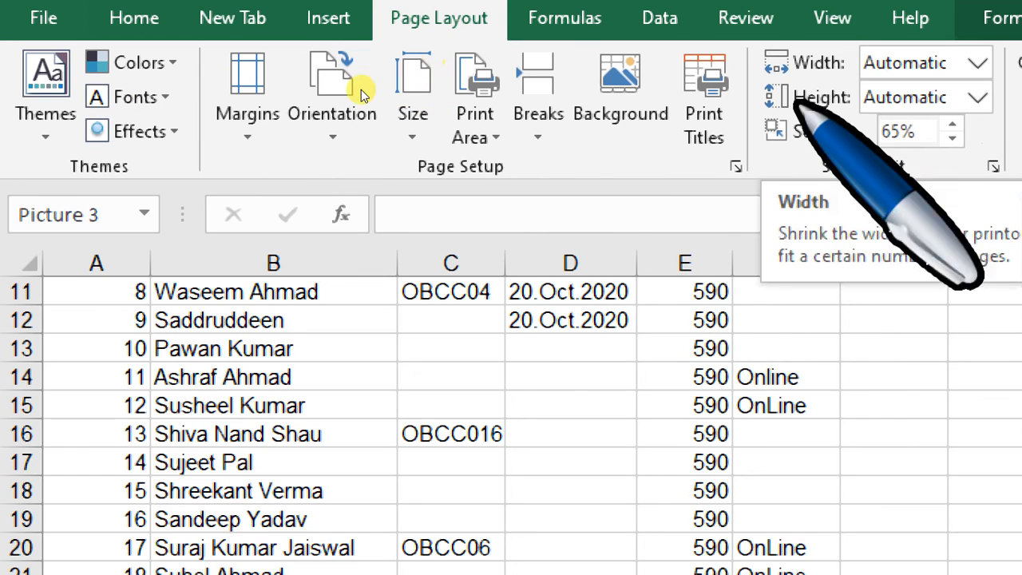
# - Set the print scaling of the student list to Fit All Columns on One Page and return to the worksheet
pyautogui.hotkey('ctrl', 'p')
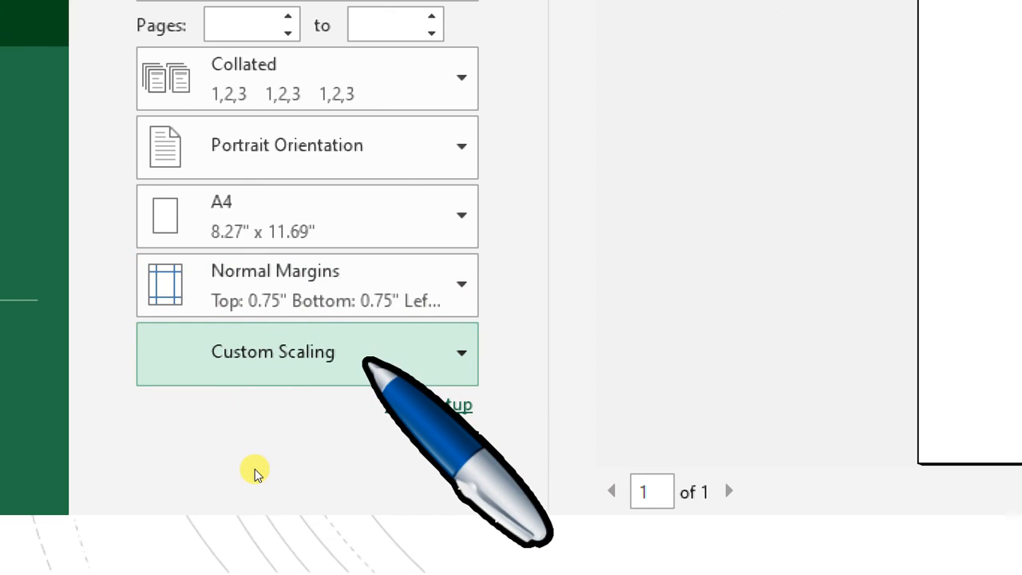
pyautogui.click(367, 361)
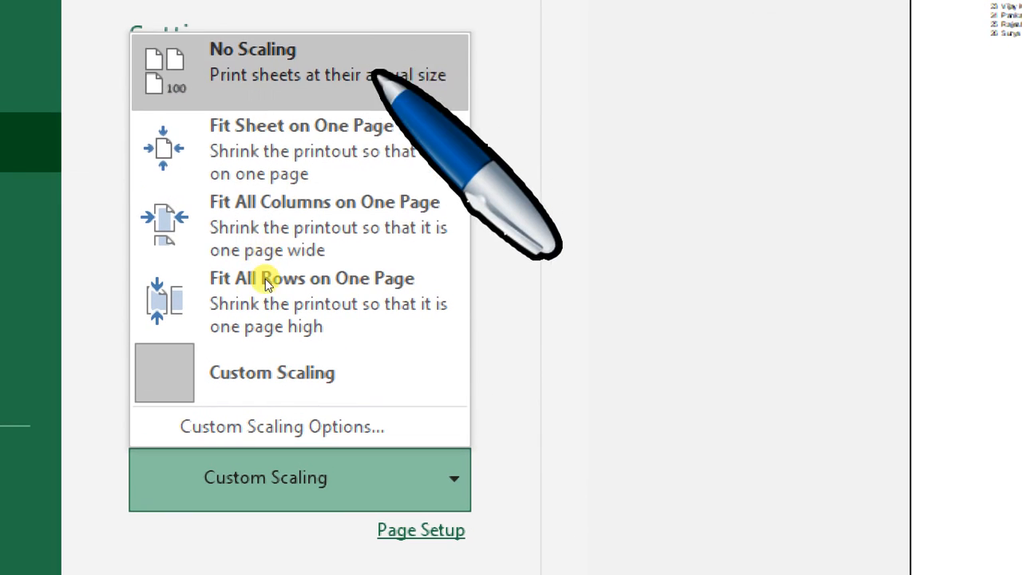
pyautogui.click(255, 339)
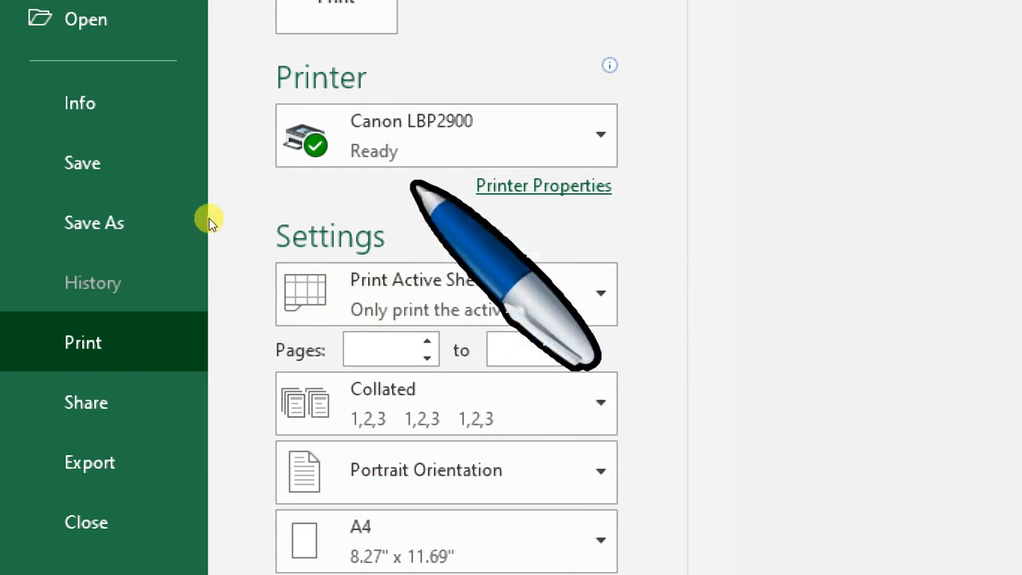
pyautogui.press('Escape')
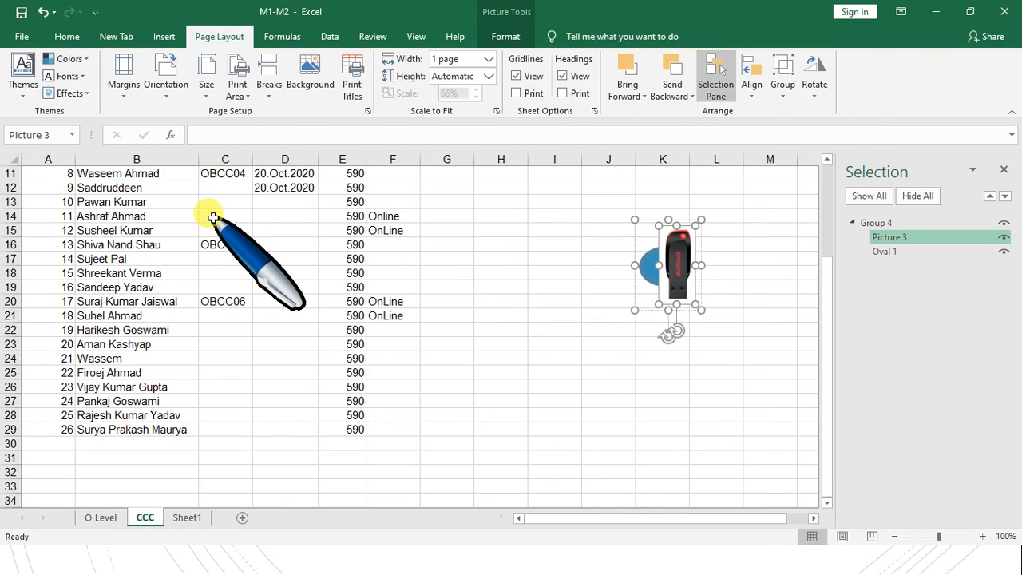
# - Close the M1-M2 workbook without saving its changes and close the blank Book1 workbook as well
pyautogui.click(1002, 12)
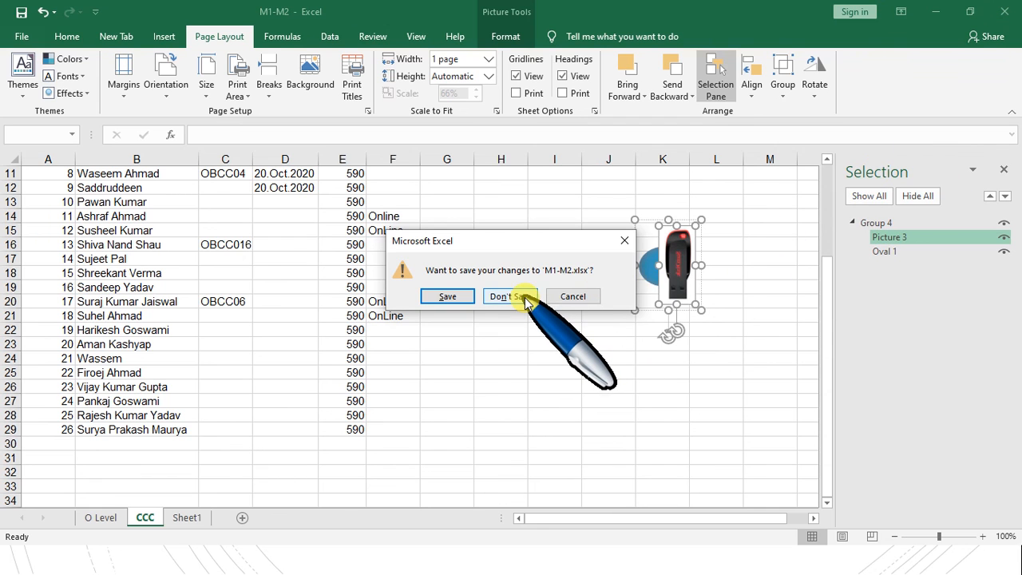
pyautogui.click(511, 297)
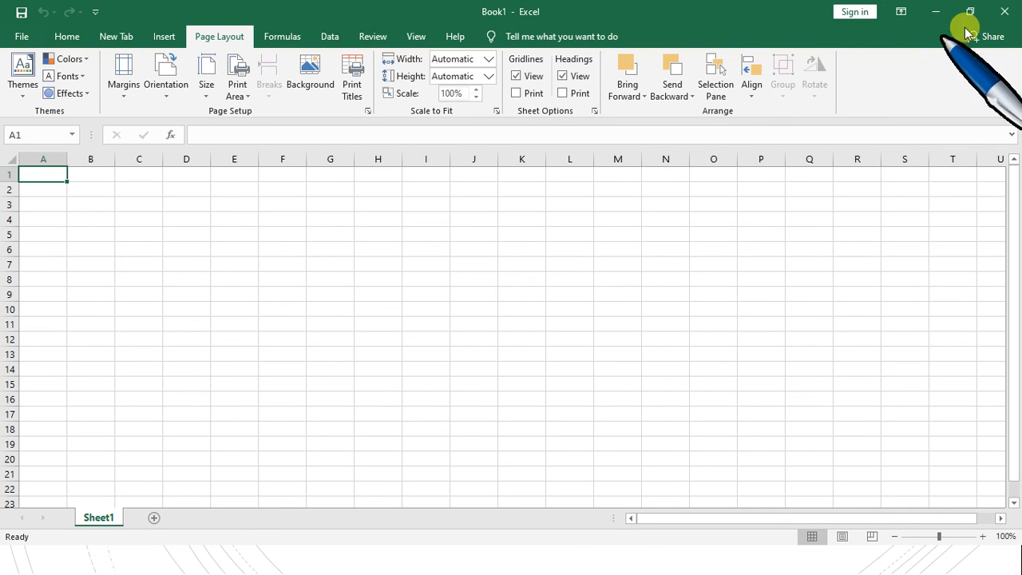
pyautogui.click(1004, 12)
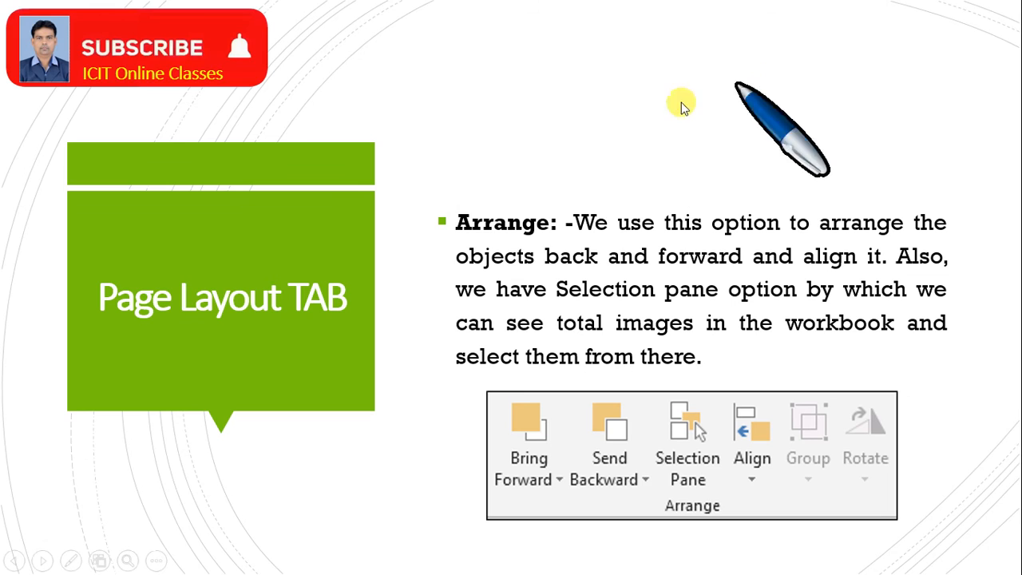